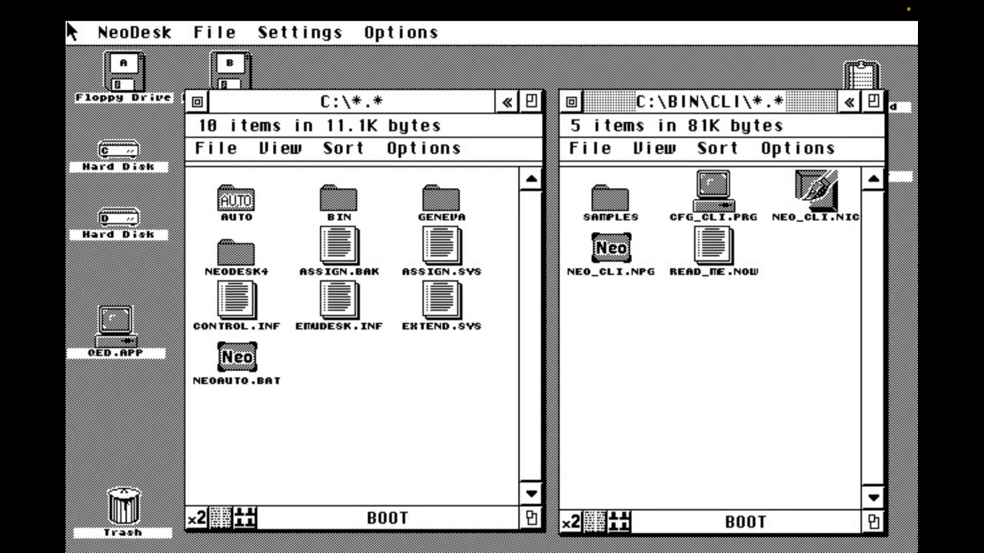
Delete NVDI.PRG, SPDSPD57.PRX, SPDTTF57.PRX and SPEEDO57.PRG from the AUTO folder on drive C
{"action": "left_click", "coordinate": [245, 205]}
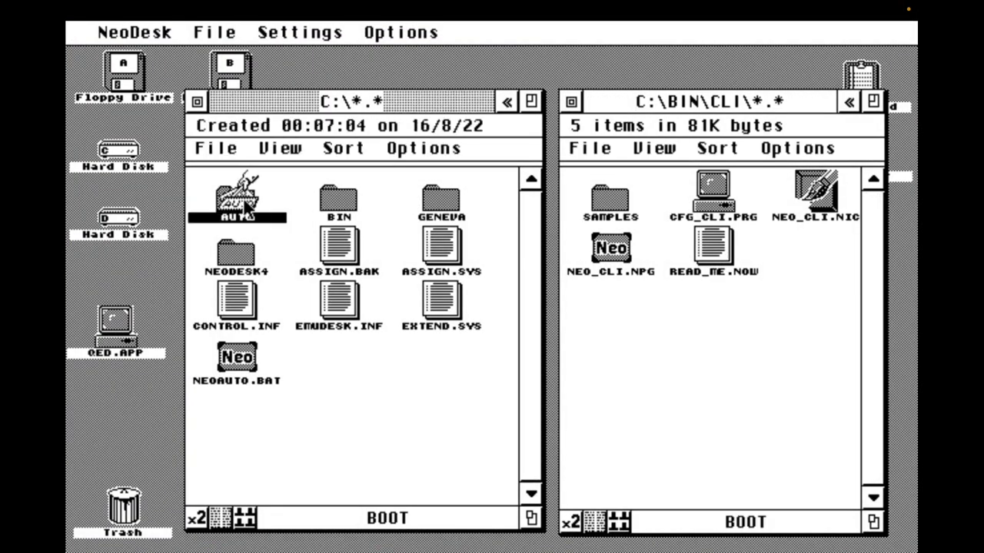
{"action": "double_click", "coordinate": [244, 204]}
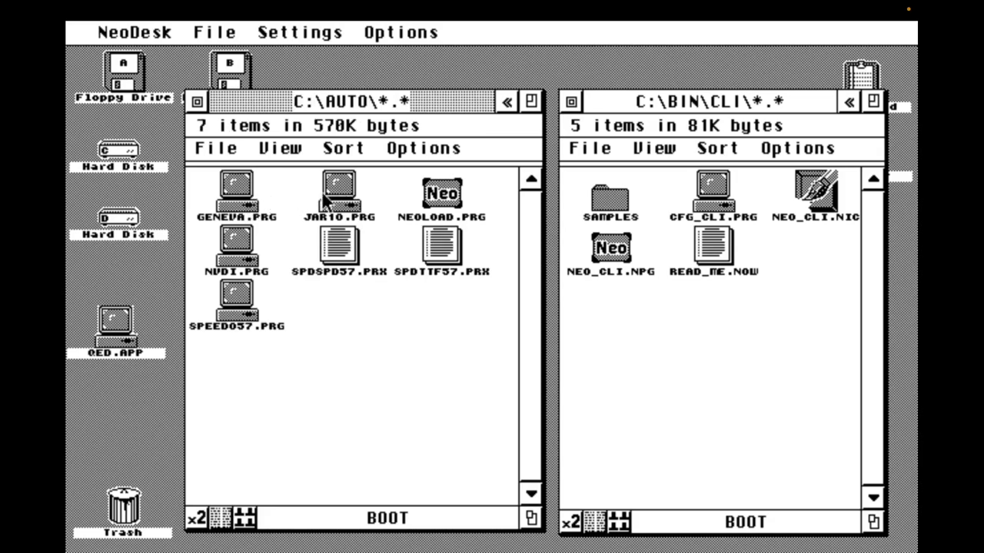
{"action": "left_click", "coordinate": [235, 246]}
{"action": "left_click", "coordinate": [383, 265], "text": "shift"}
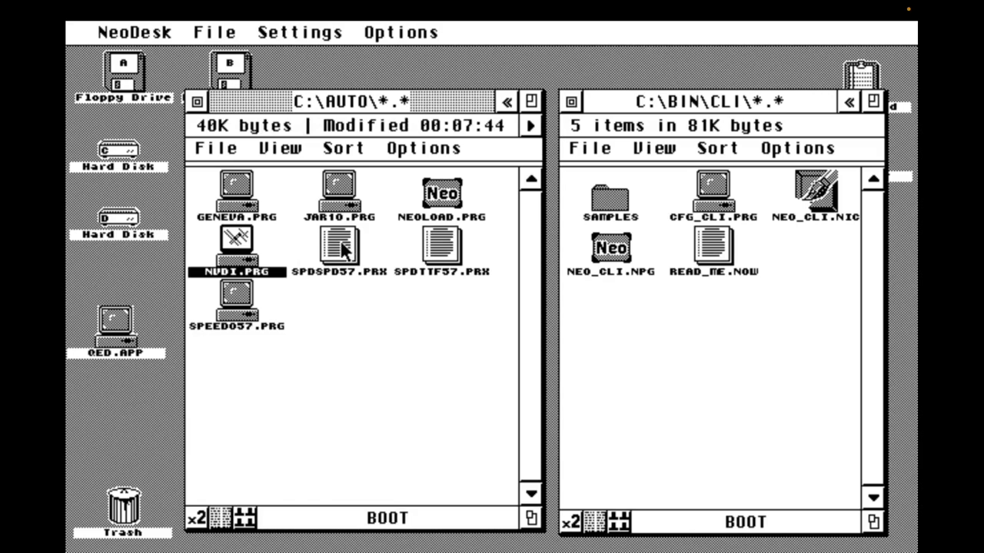
{"action": "left_click", "coordinate": [445, 239], "text": "shift"}
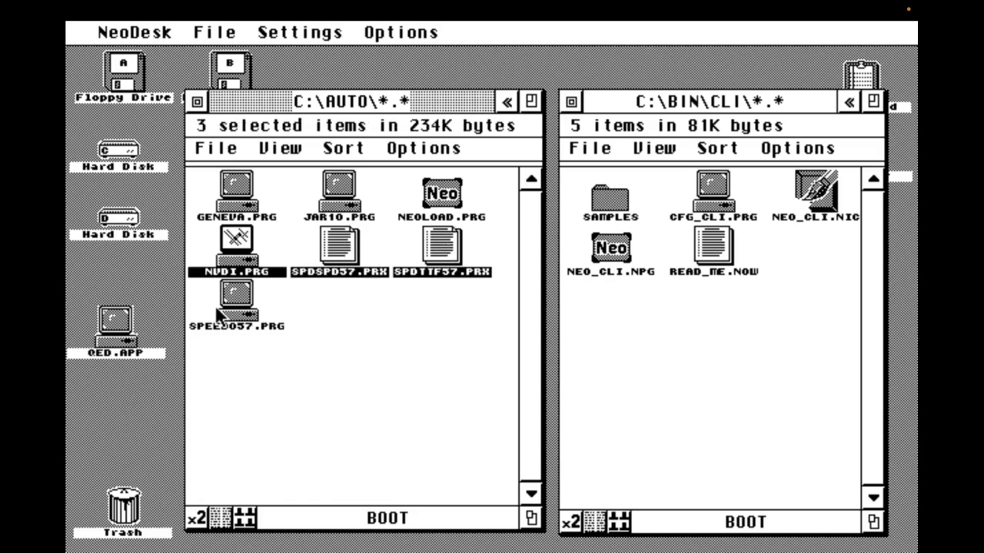
{"action": "left_click", "coordinate": [252, 305], "text": "shift"}
{"action": "left_click_drag", "start_coordinate": [252, 305], "coordinate": [123, 513]}
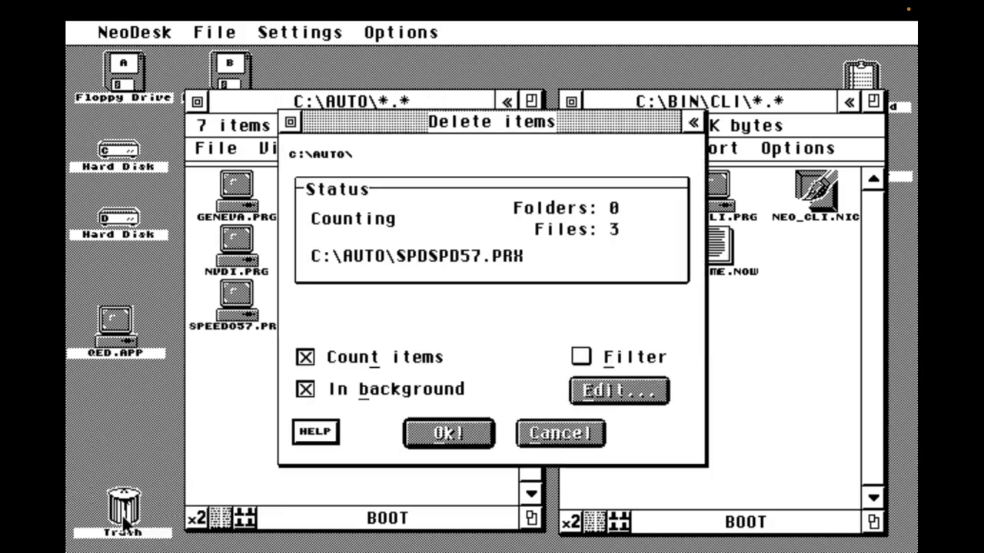
{"action": "left_click", "coordinate": [454, 433]}
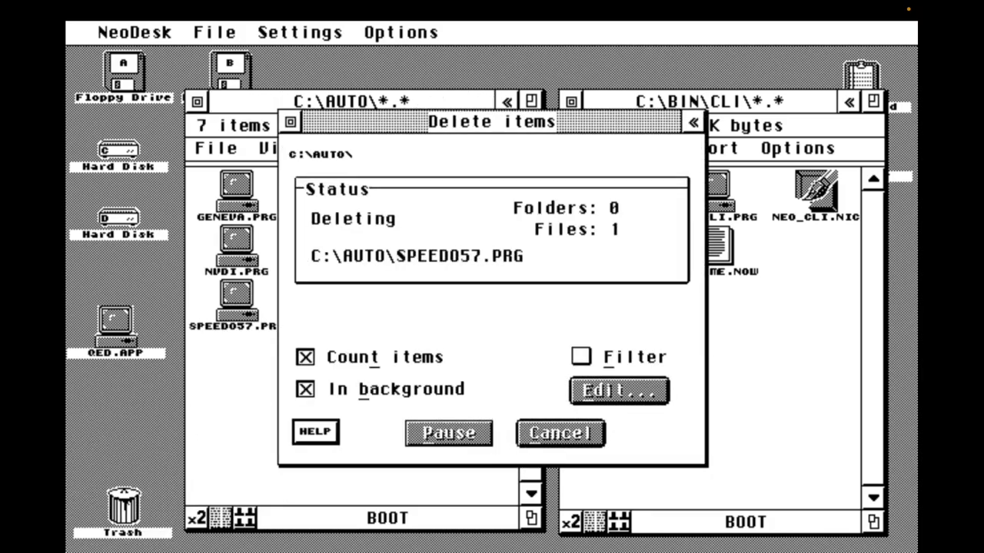
Delete ASSIGN.BAK, ASSIGN.SYS and EXTEND.SYS from the root of drive C
{"action": "left_click", "coordinate": [198, 103]}
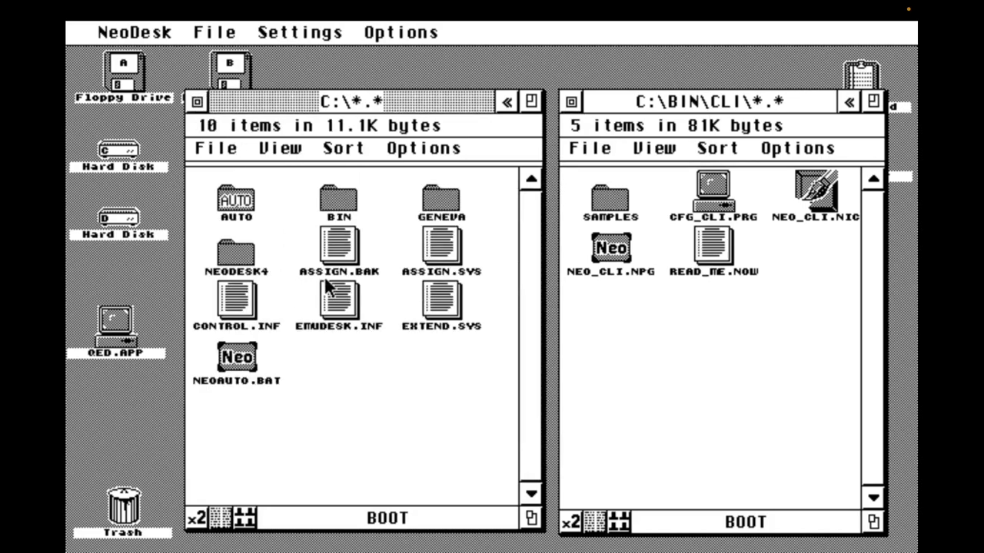
{"action": "left_click", "coordinate": [343, 257]}
{"action": "left_click", "coordinate": [450, 247], "text": "shift"}
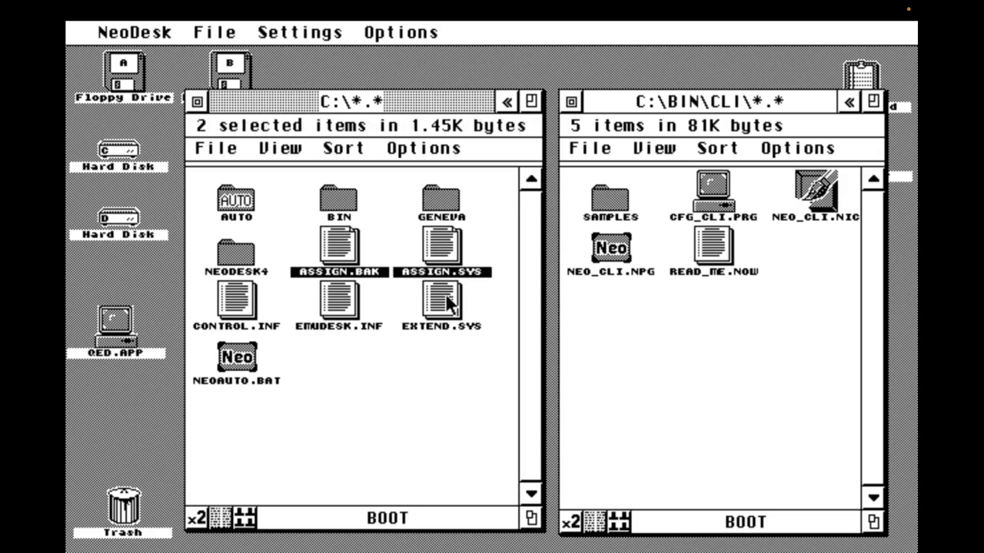
{"action": "left_click", "coordinate": [450, 307], "text": "shift"}
{"action": "left_click_drag", "start_coordinate": [455, 348], "coordinate": [121, 511]}
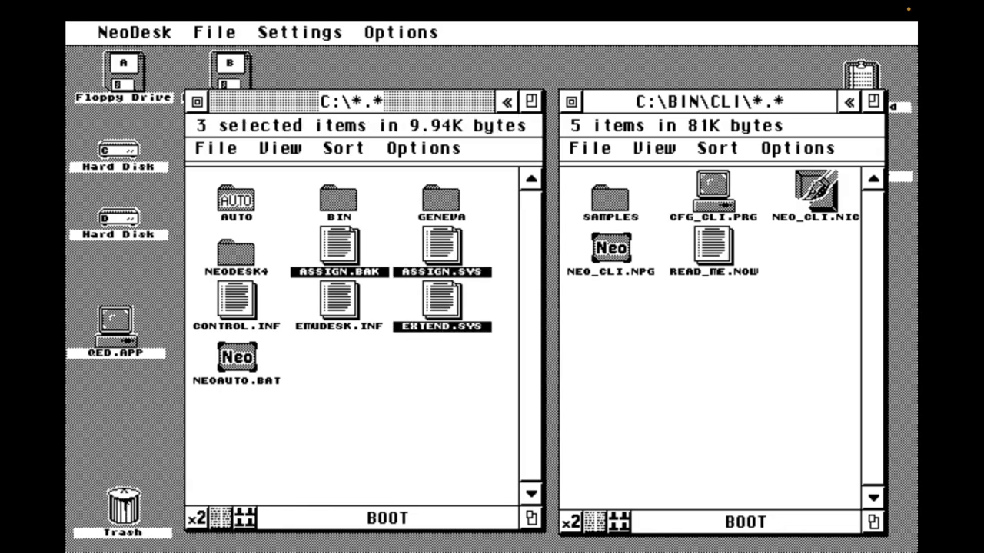
{"action": "left_click", "coordinate": [478, 436]}
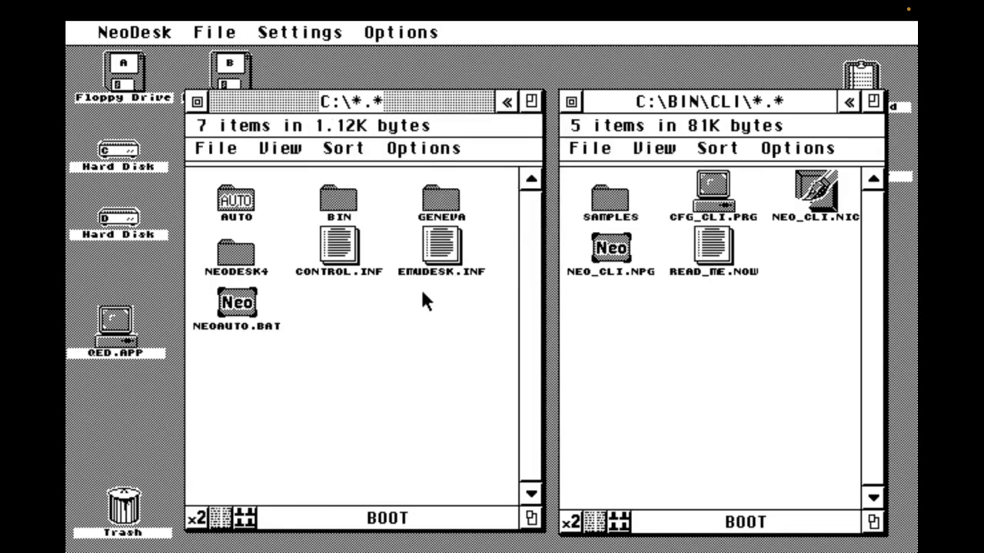
Delete DRIVERS.ACC and OUTLINE.ACC from the C:\BIN\ACC folder
{"action": "double_click", "coordinate": [333, 202]}
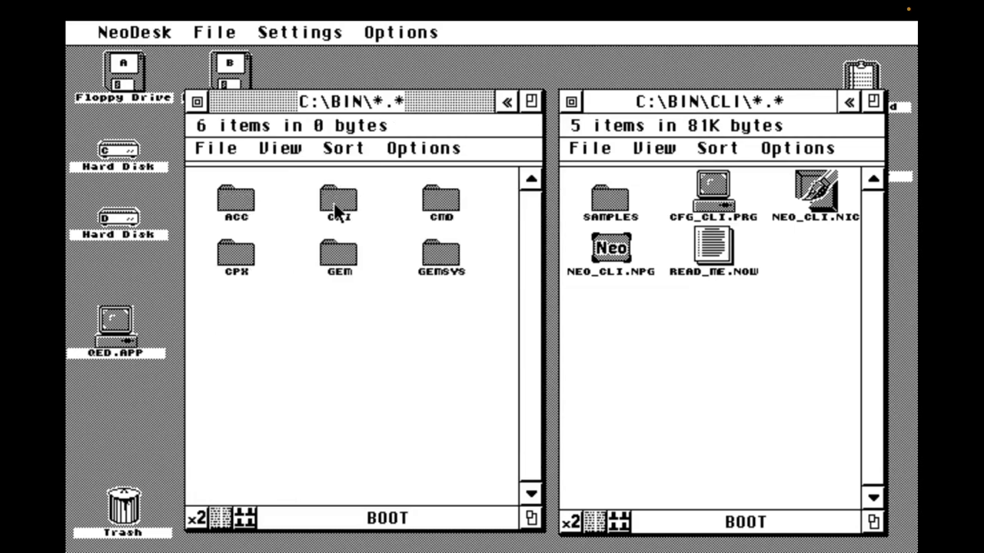
{"action": "double_click", "coordinate": [245, 204]}
{"action": "left_click", "coordinate": [245, 201]}
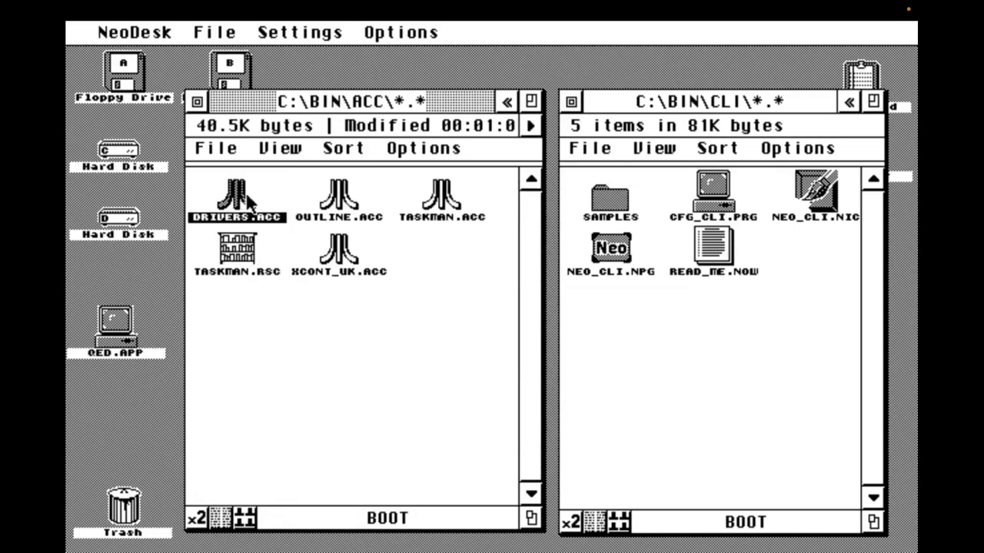
{"action": "left_click", "coordinate": [346, 198], "text": "shift"}
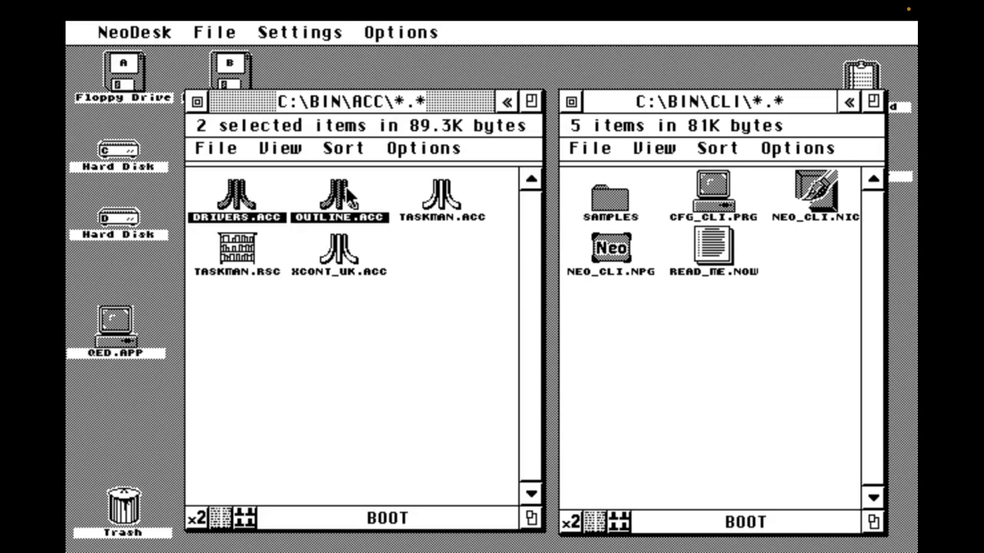
{"action": "left_click_drag", "start_coordinate": [345, 198], "coordinate": [123, 507]}
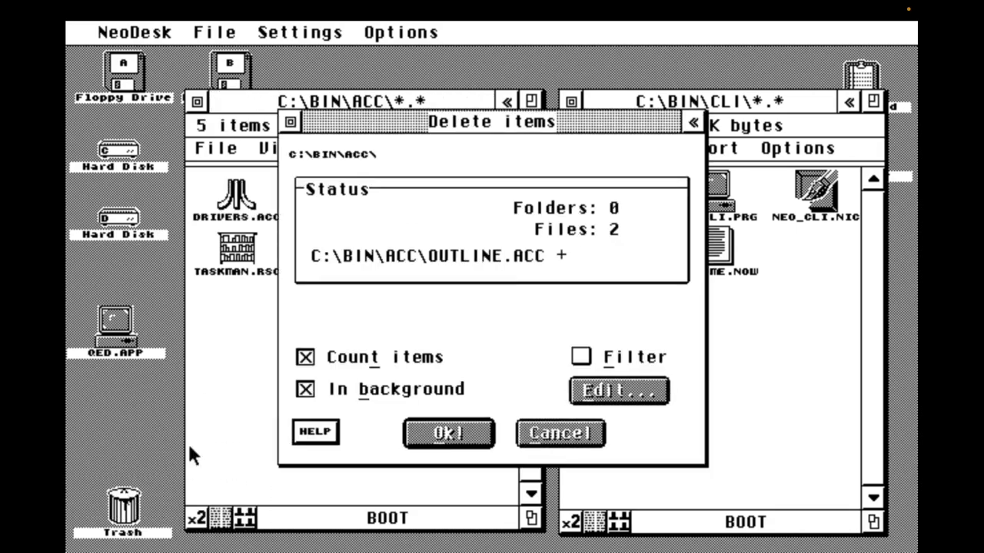
{"action": "left_click", "coordinate": [449, 434]}
Delete NVDICONF.CPX and PRINTER.CPZ from the C:\BIN\CPX folder
{"action": "left_click", "coordinate": [196, 102]}
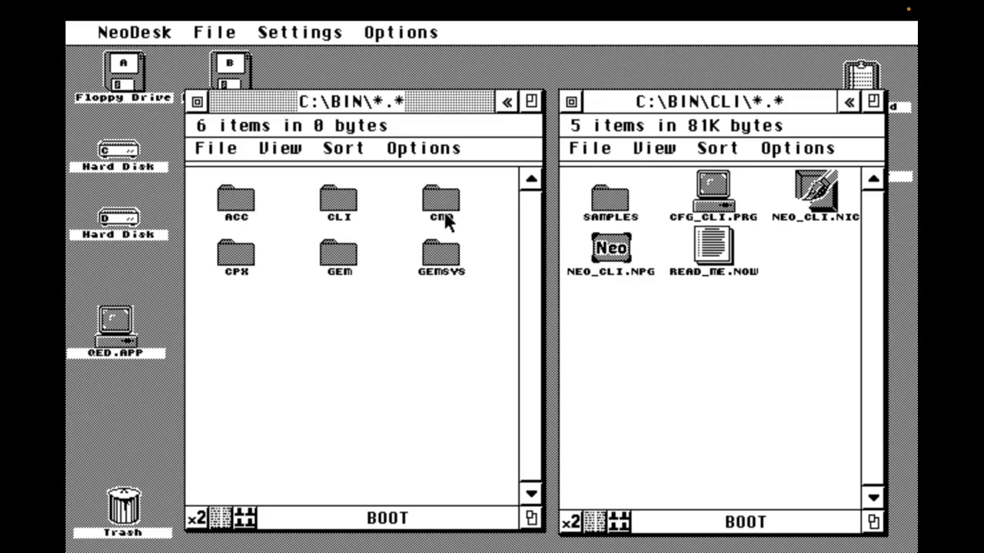
{"action": "double_click", "coordinate": [237, 253]}
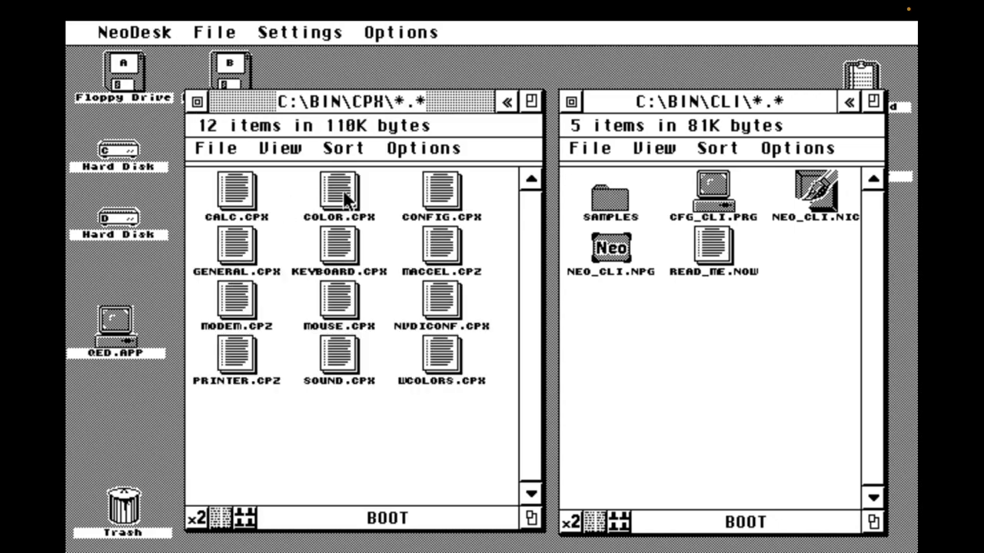
{"action": "left_click", "coordinate": [446, 321]}
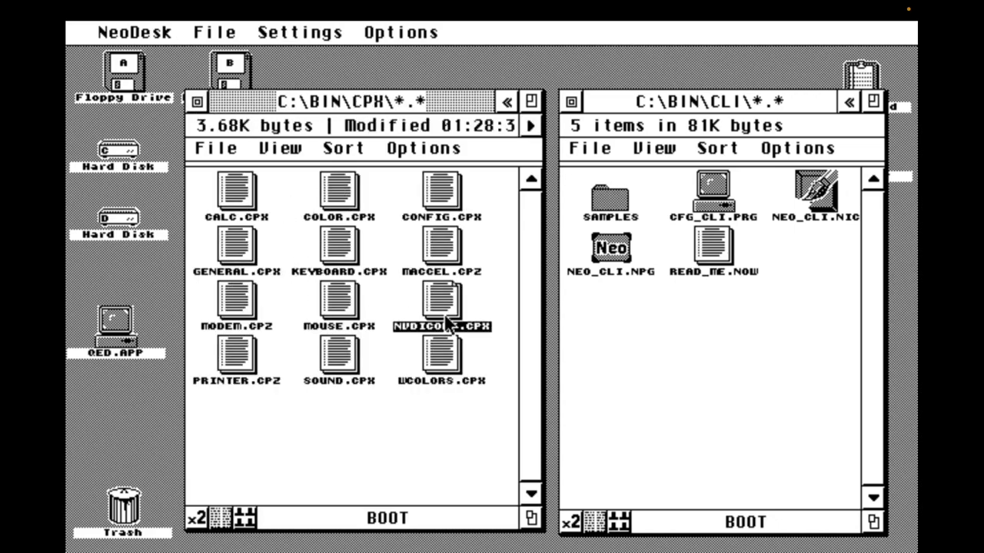
{"action": "left_click", "coordinate": [236, 380], "text": "shift"}
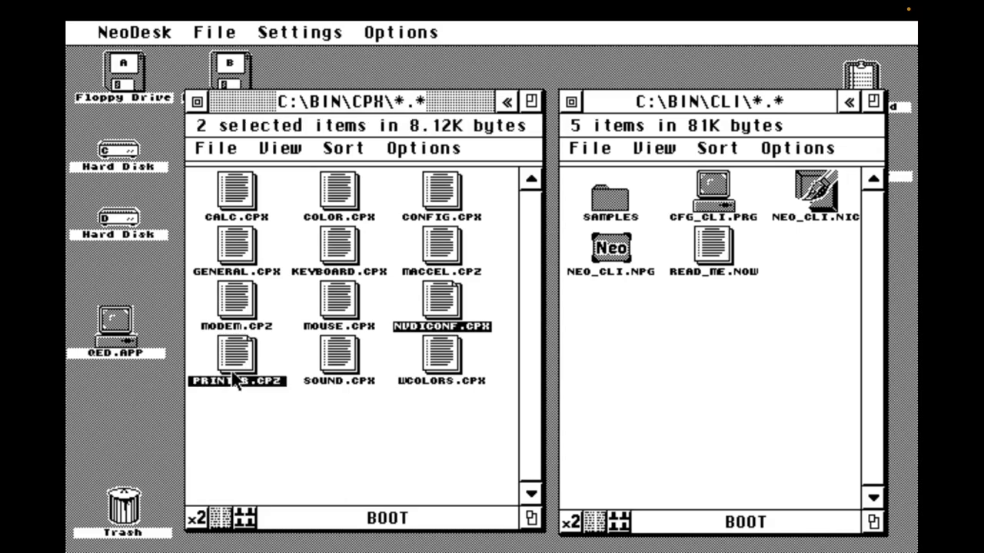
{"action": "left_click_drag", "start_coordinate": [236, 381], "coordinate": [121, 511]}
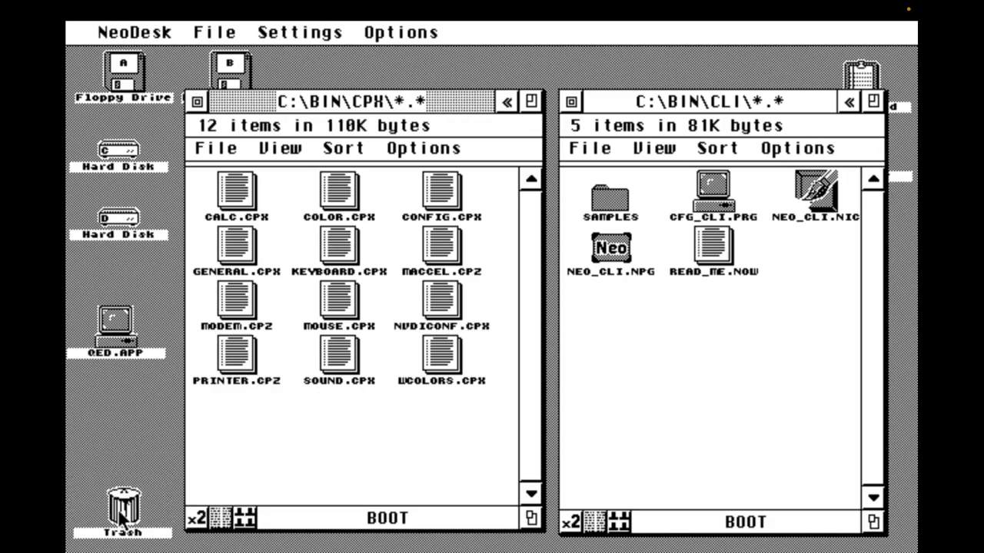
{"action": "left_click", "coordinate": [448, 433]}
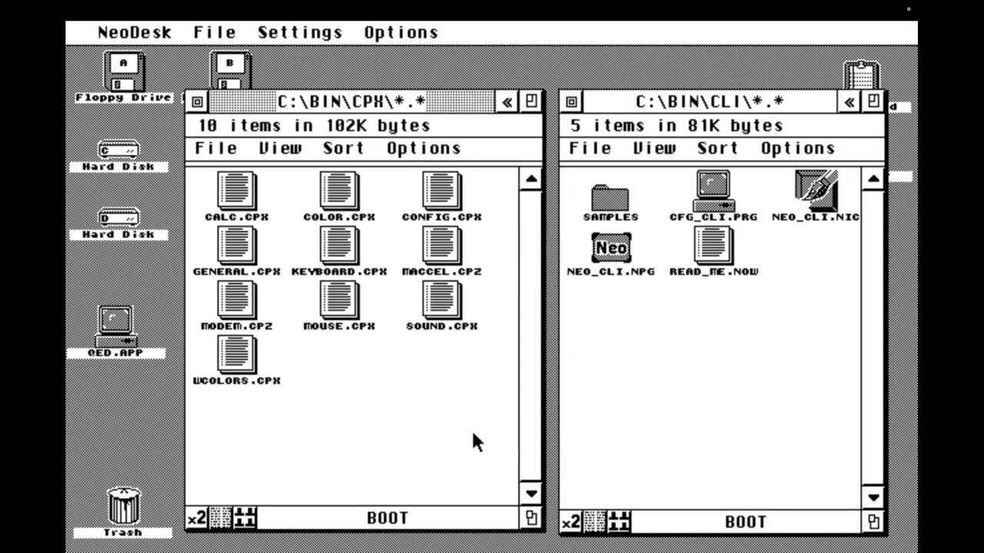
Delete the GEMSYS folder with all its files from C:\BIN
{"action": "left_click", "coordinate": [201, 101]}
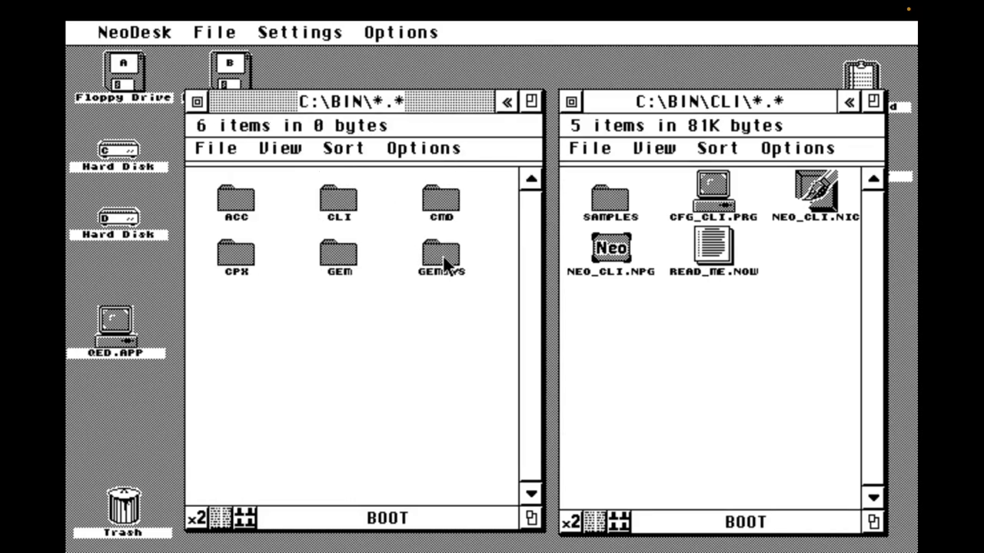
{"action": "left_click_drag", "start_coordinate": [446, 257], "coordinate": [127, 508]}
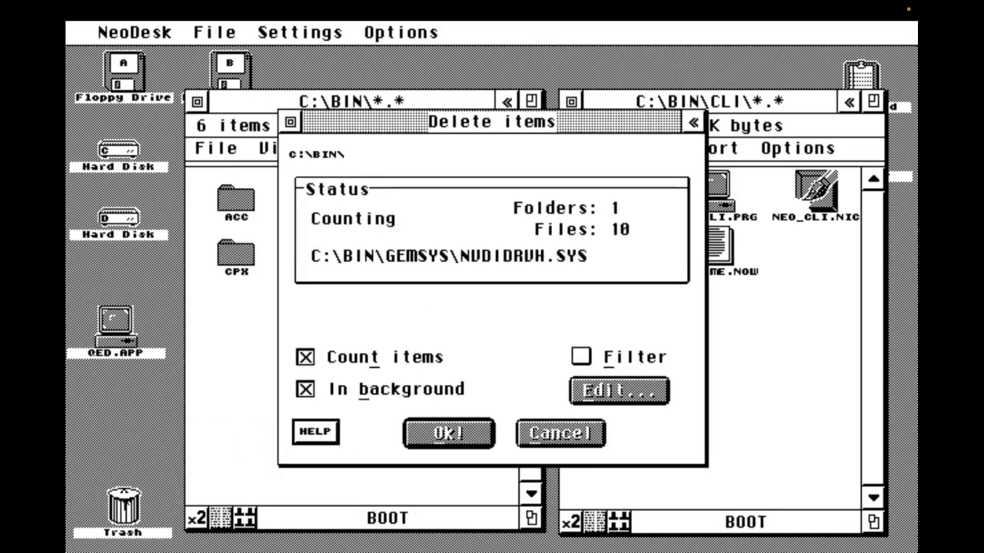
{"action": "left_click", "coordinate": [447, 435]}
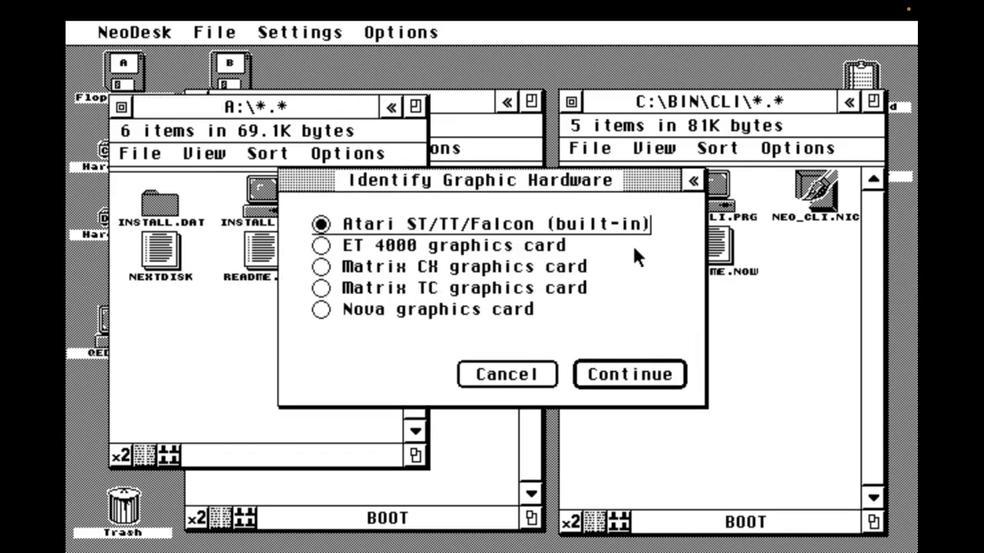
Accept the built-in Atari ST/TT/Falcon graphics hardware and set the installer's CPX folder to C:\BIN\CPX\
{"action": "left_click", "coordinate": [633, 374]}
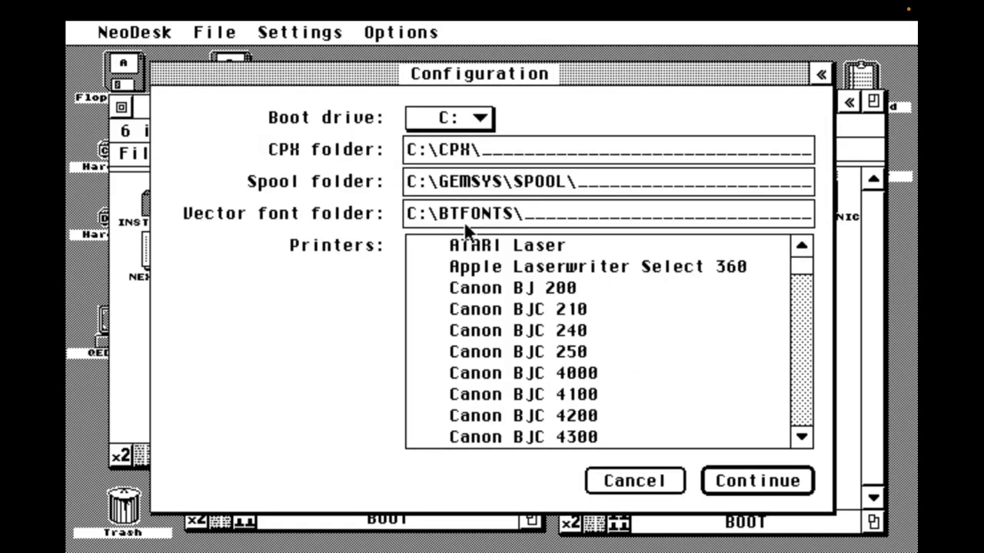
{"action": "left_click", "coordinate": [440, 147]}
{"action": "left_click", "coordinate": [372, 262]}
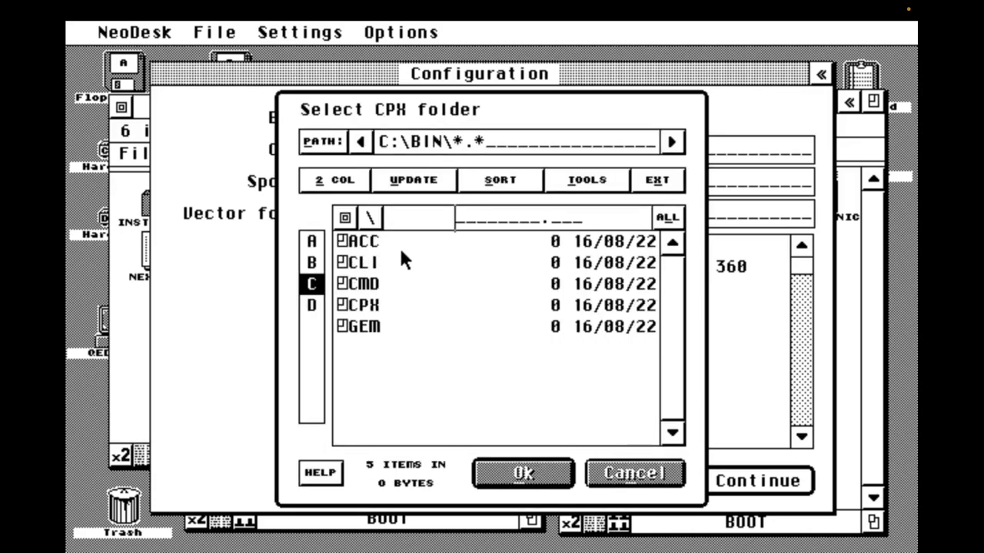
{"action": "left_click", "coordinate": [369, 307]}
{"action": "left_click", "coordinate": [559, 482]}
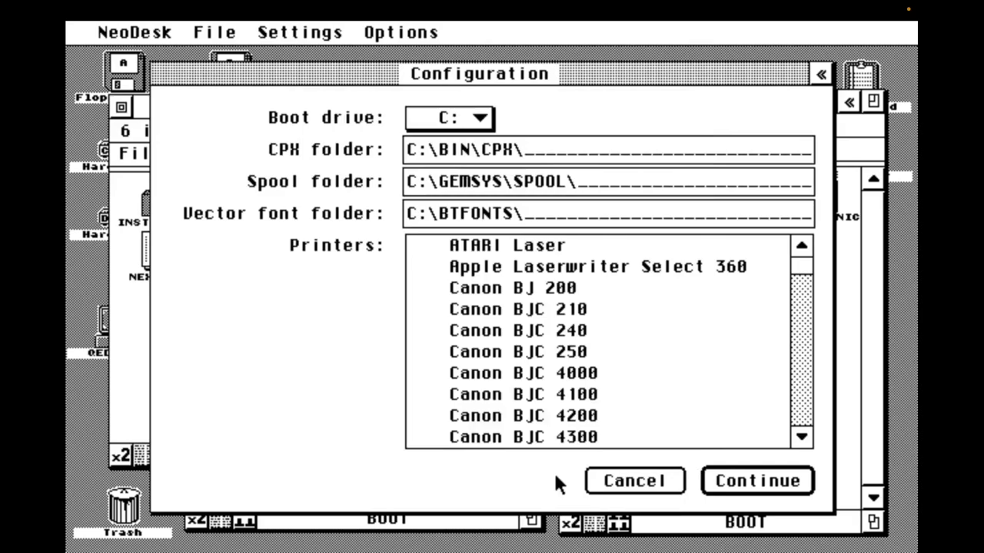
Create a new folder named BTFONTS inside C:\BIN while choosing the vector font folder
{"action": "left_click", "coordinate": [440, 212]}
{"action": "left_click", "coordinate": [362, 263]}
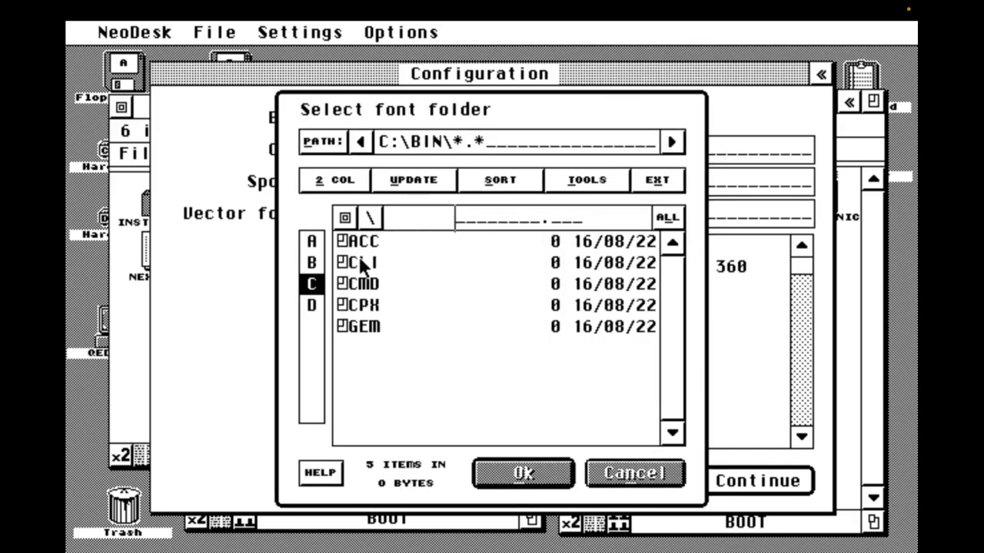
{"action": "left_click", "coordinate": [584, 185]}
{"action": "left_click", "coordinate": [594, 329]}
{"action": "type", "text": "B"}
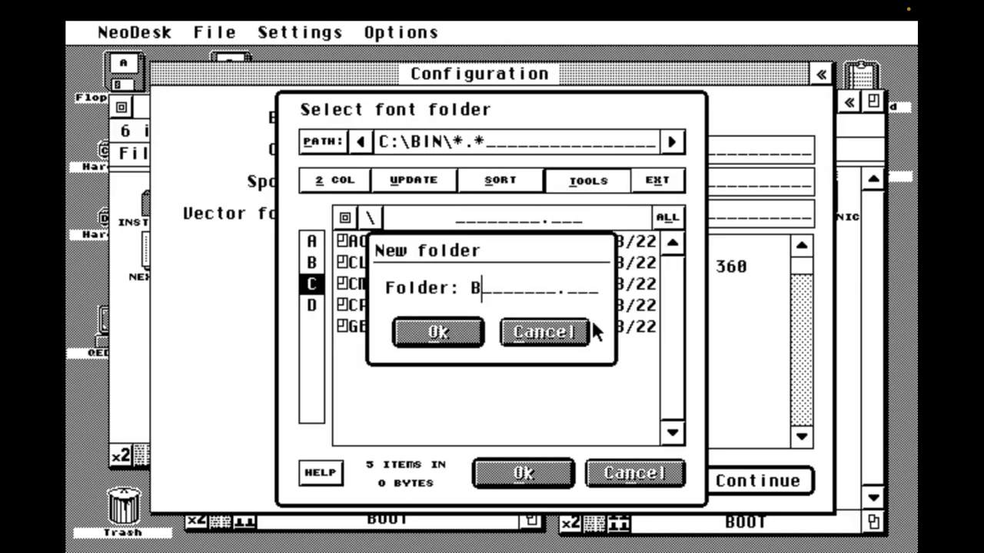
{"action": "type", "text": "TFONTS"}
{"action": "left_click", "coordinate": [437, 332]}
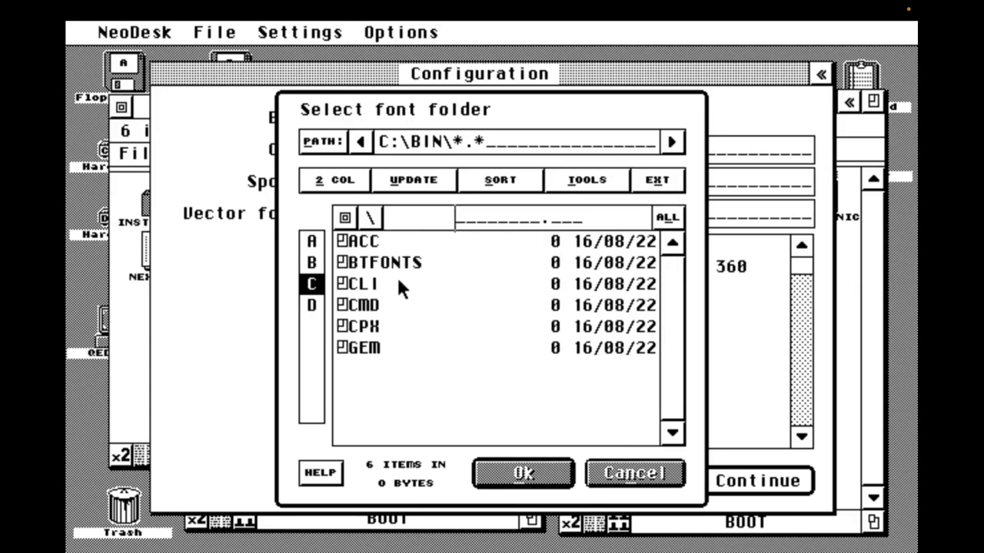
Set the vector font folder to C:\BIN\BTFONTS\ and complete the NVDI installation
{"action": "left_click", "coordinate": [399, 263]}
{"action": "left_click", "coordinate": [521, 473]}
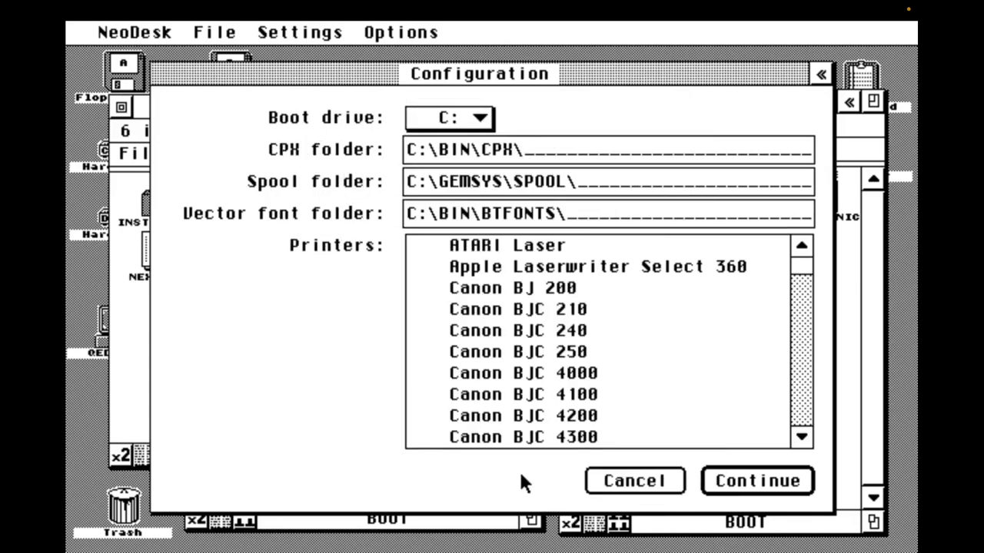
{"action": "left_click", "coordinate": [733, 481]}
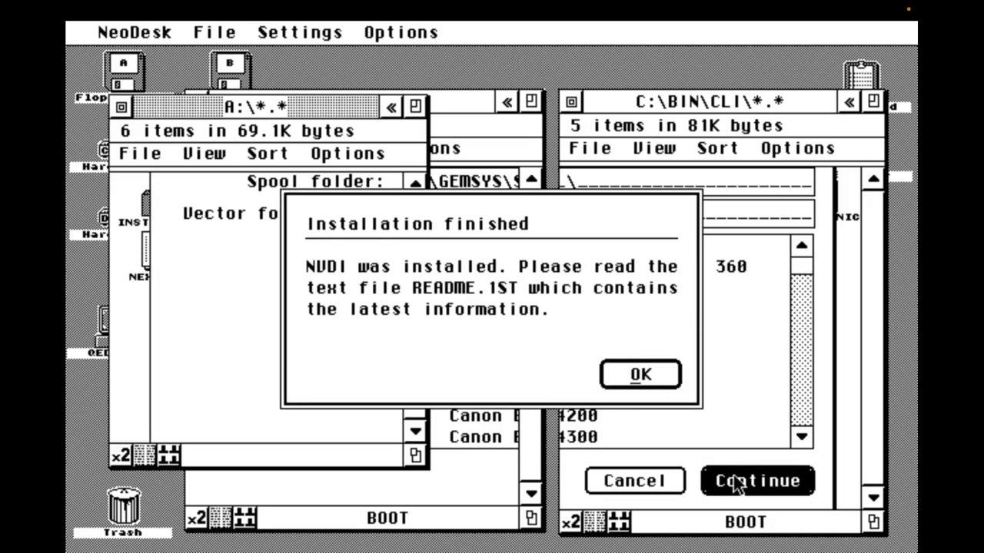
{"action": "key", "text": "Return"}
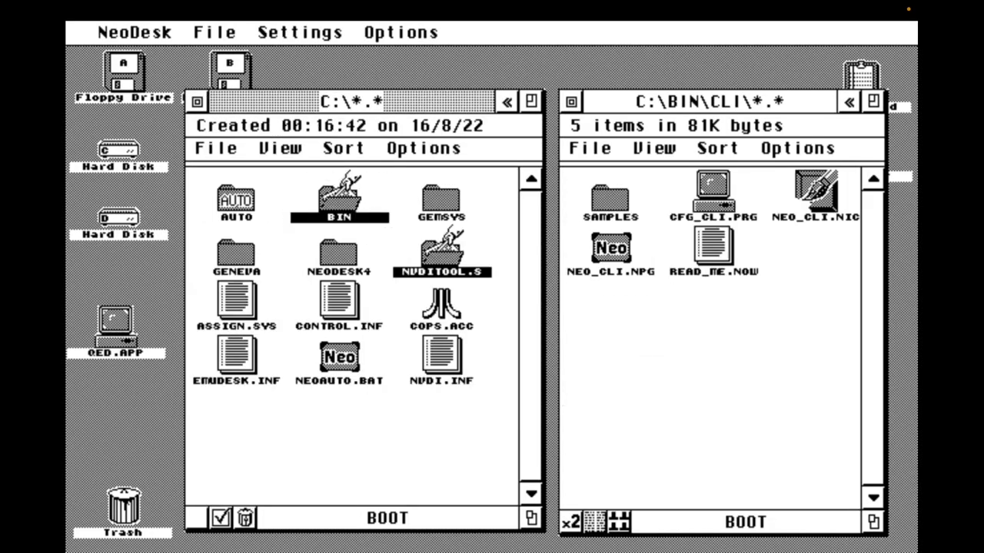
Move the NVDITOOL.S folder from the root of drive C into the BIN folder
{"action": "left_click_drag", "start_coordinate": [339, 200], "coordinate": [339, 200]}
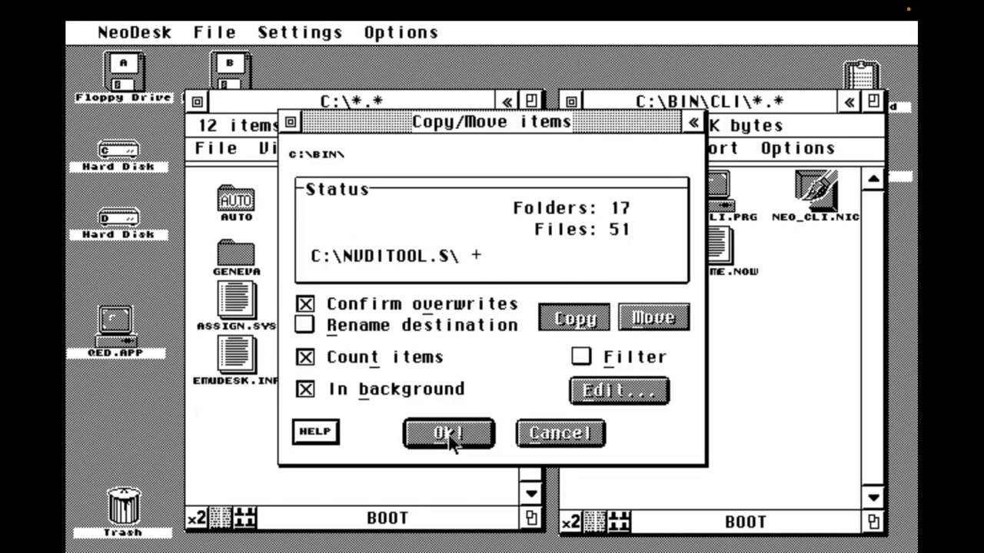
{"action": "left_click", "coordinate": [661, 328]}
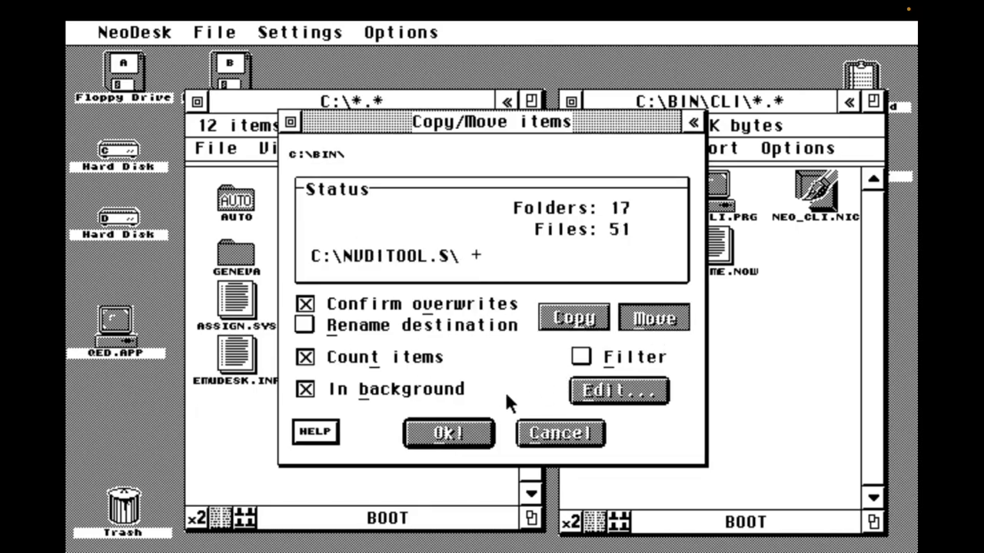
{"action": "left_click", "coordinate": [449, 438]}
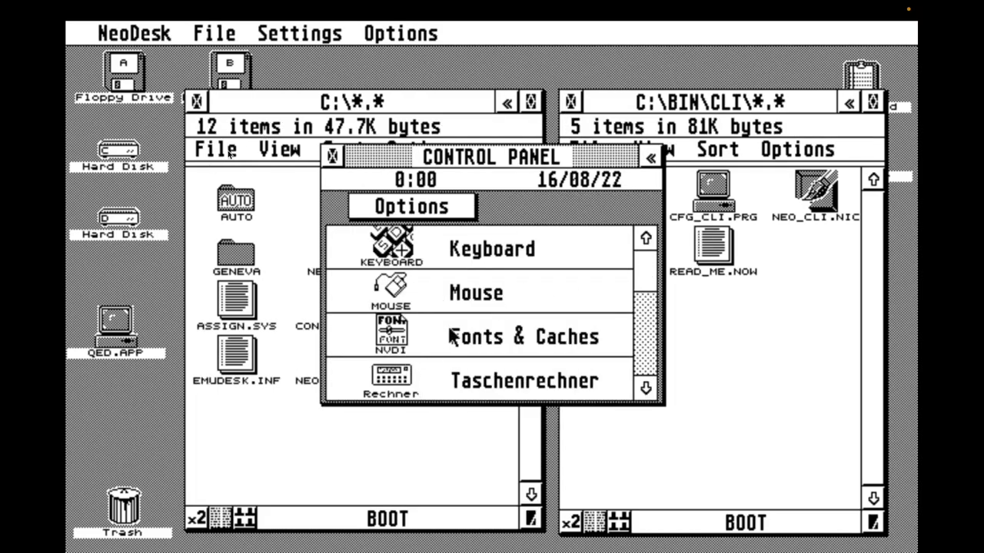
Set the font path in the Fonts & Caches control panel module to C:\BIN\BTFONTS\
{"action": "left_click", "coordinate": [449, 330]}
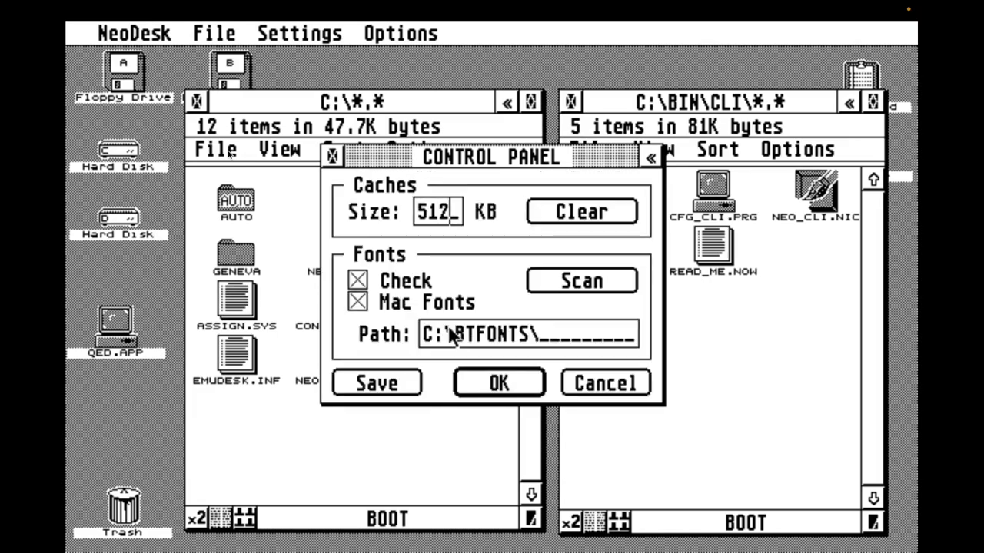
{"action": "left_click", "coordinate": [456, 338]}
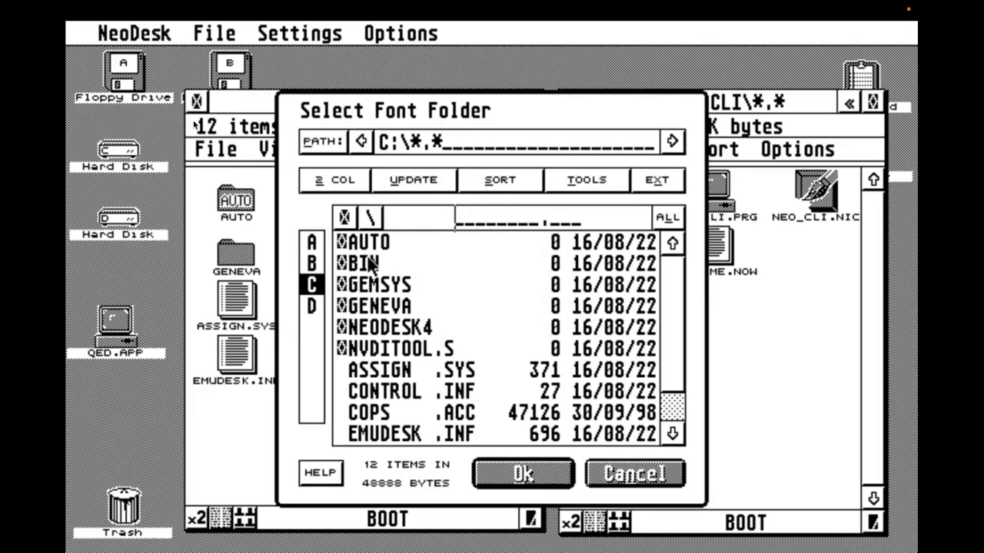
{"action": "left_click", "coordinate": [369, 263]}
{"action": "left_click", "coordinate": [369, 263]}
{"action": "left_click", "coordinate": [538, 473]}
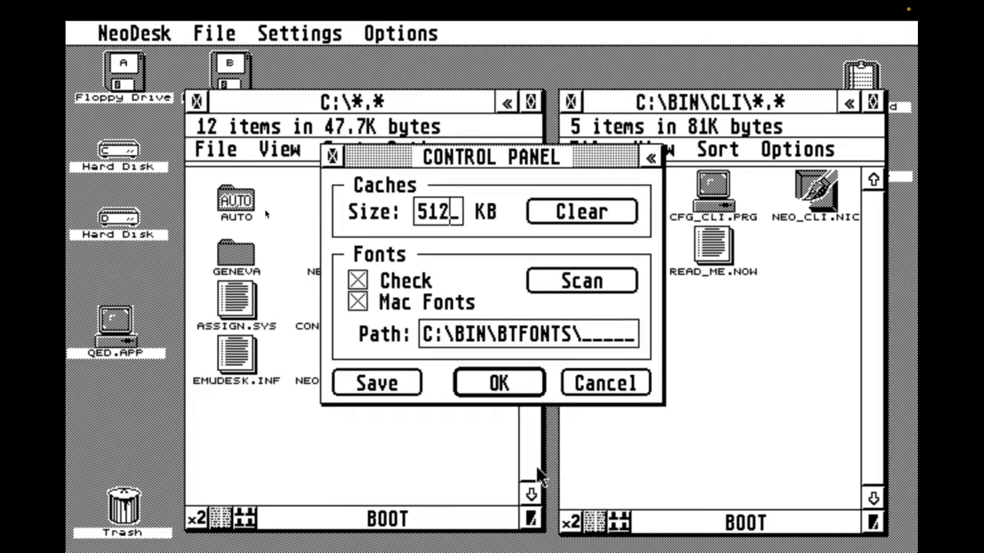
{"action": "left_click", "coordinate": [499, 383]}
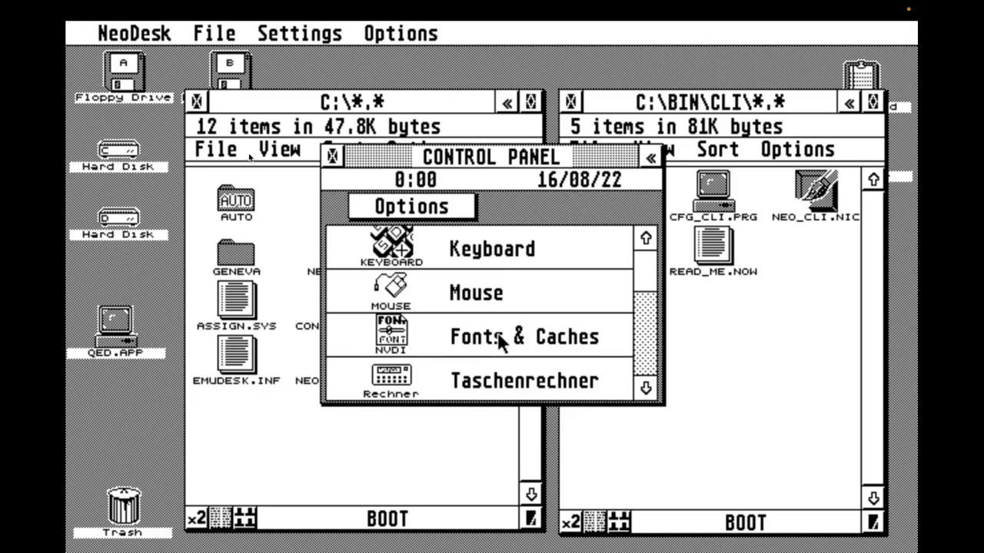
Save the Fonts & Caches settings permanently and close the control panel
{"action": "left_click", "coordinate": [499, 340]}
{"action": "left_click", "coordinate": [500, 341]}
{"action": "left_click", "coordinate": [396, 387]}
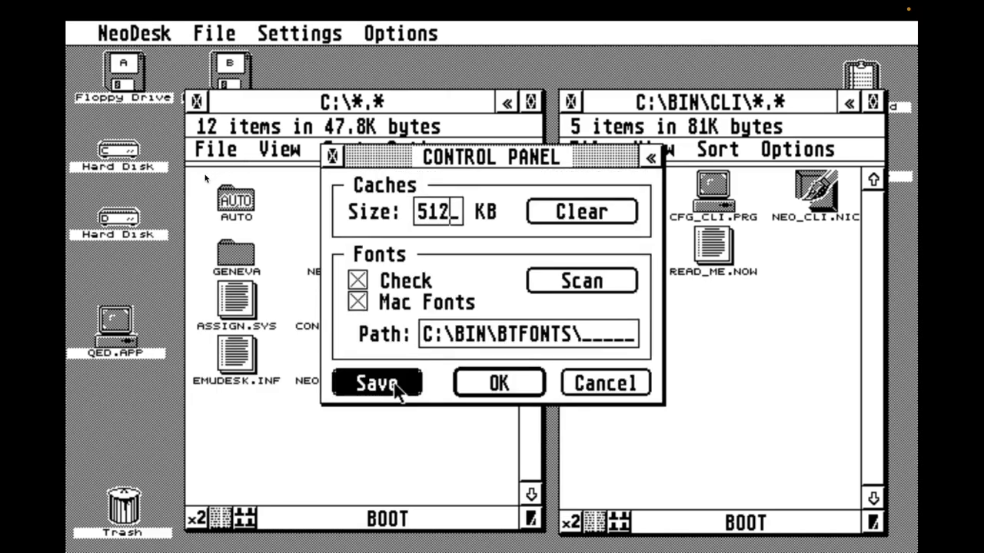
{"action": "left_click", "coordinate": [499, 383]}
{"action": "left_click", "coordinate": [332, 156]}
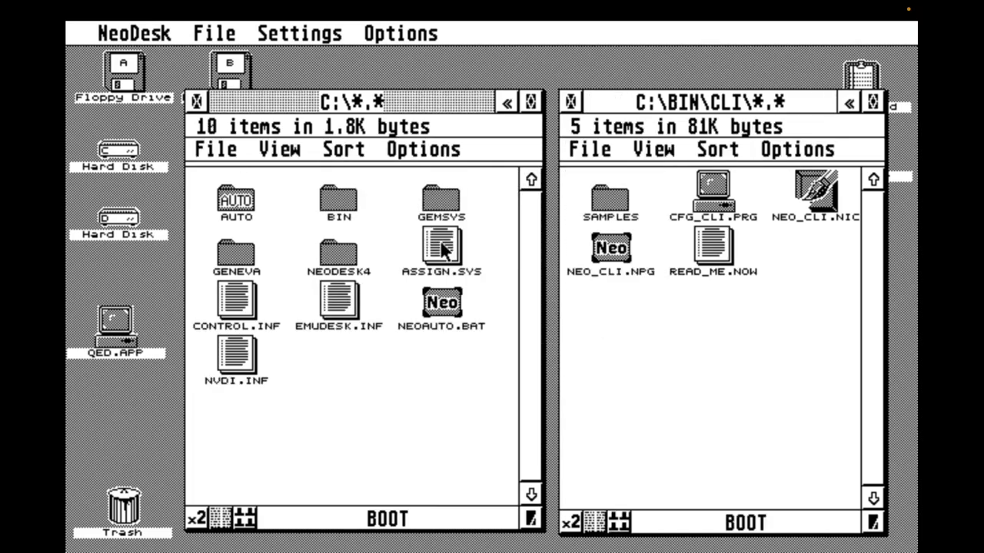
Open ASSIGN.SYS from drive C in qed and remove the duplicate 04p SCREEN.SYS line above the GNVSYS font entries
{"action": "left_click", "coordinate": [444, 249]}
{"action": "left_click_drag", "start_coordinate": [444, 249], "coordinate": [126, 319]}
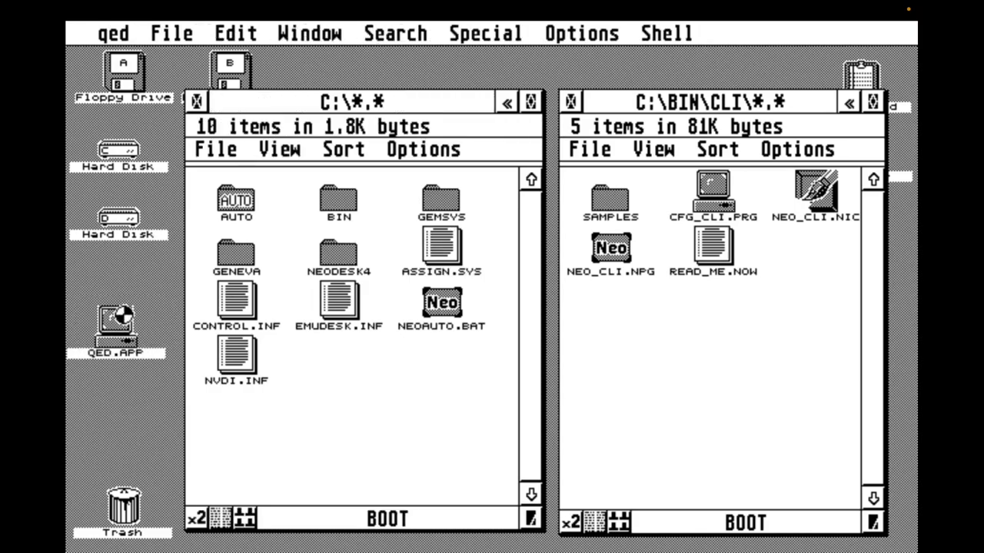
{"action": "left_click_drag", "start_coordinate": [246, 282], "coordinate": [87, 286]}
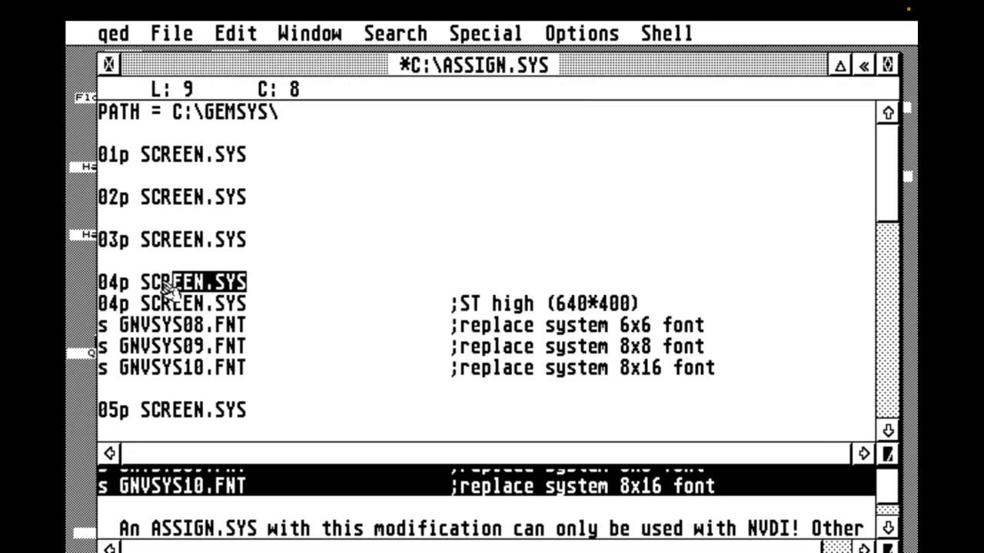
{"action": "key", "text": "BackSpace"}
{"action": "key", "text": "BackSpace"}
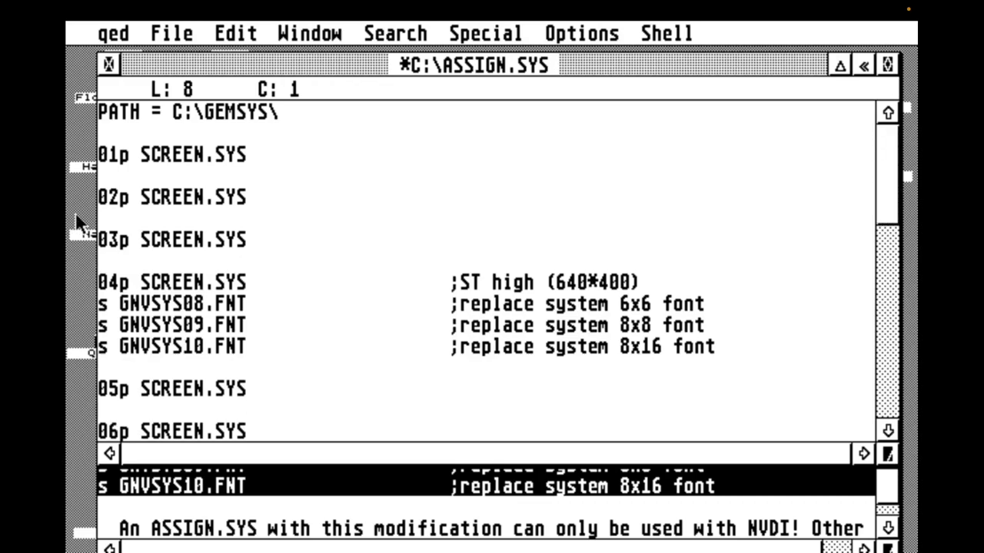
Save and close ASSIGN.SYS, and restart the computer
{"action": "key", "text": "ctrl+s"}
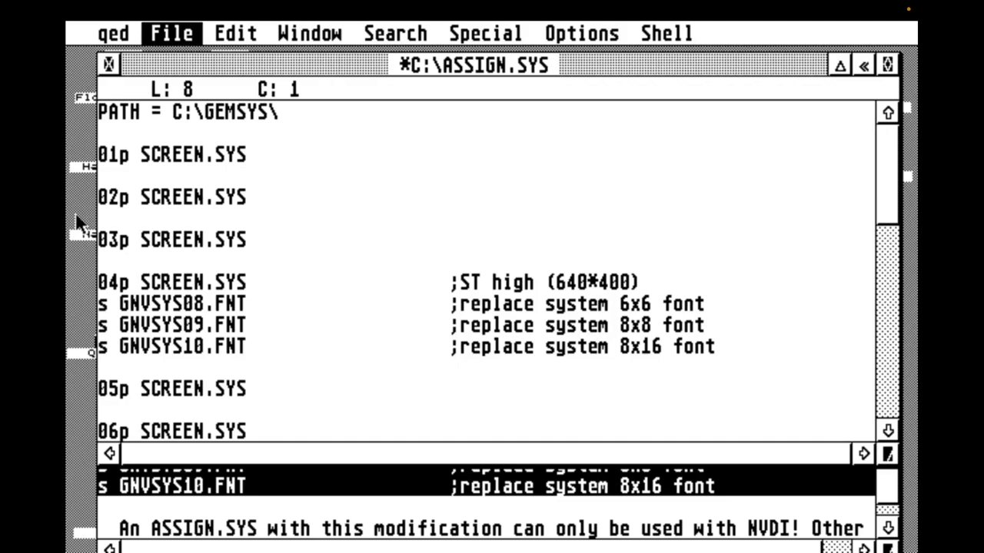
{"action": "key", "text": "ctrl+u"}
{"action": "key", "text": "ctrl+alt+Delete"}
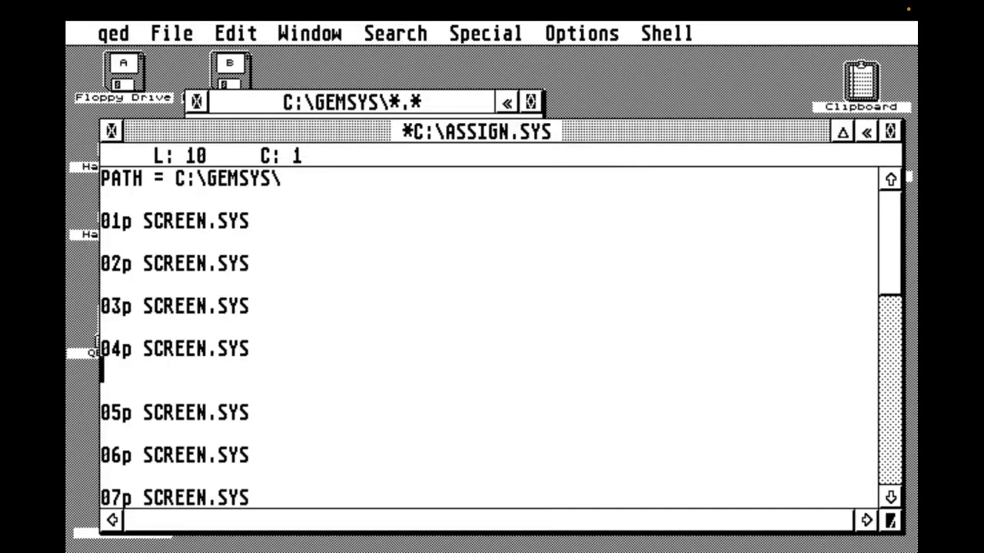
Add the line "s monaco08.fnt" under 04p SCREEN.SYS in ASSIGN.SYS and make three copies of it below
{"action": "type", "text": "s monaco"}
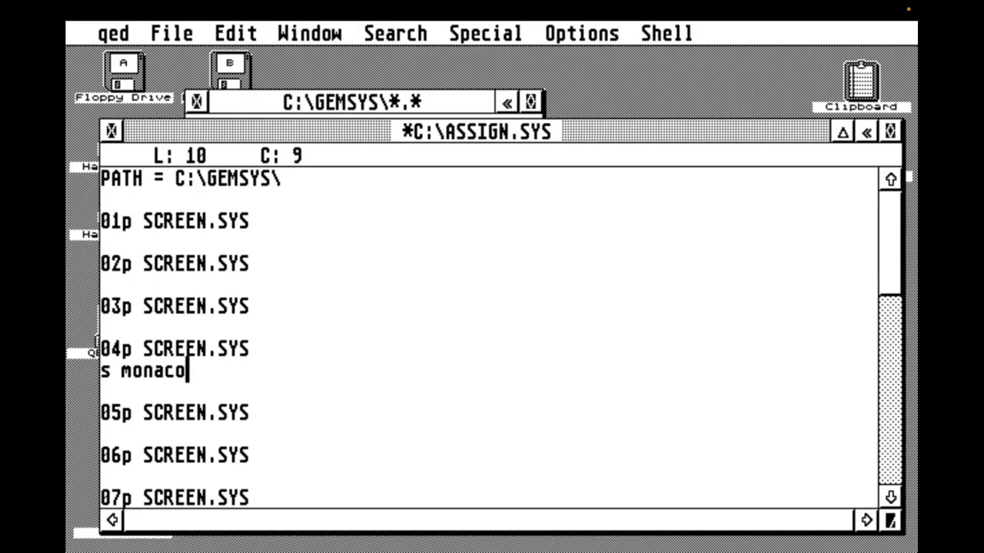
{"action": "type", "text": "08.fnt"}
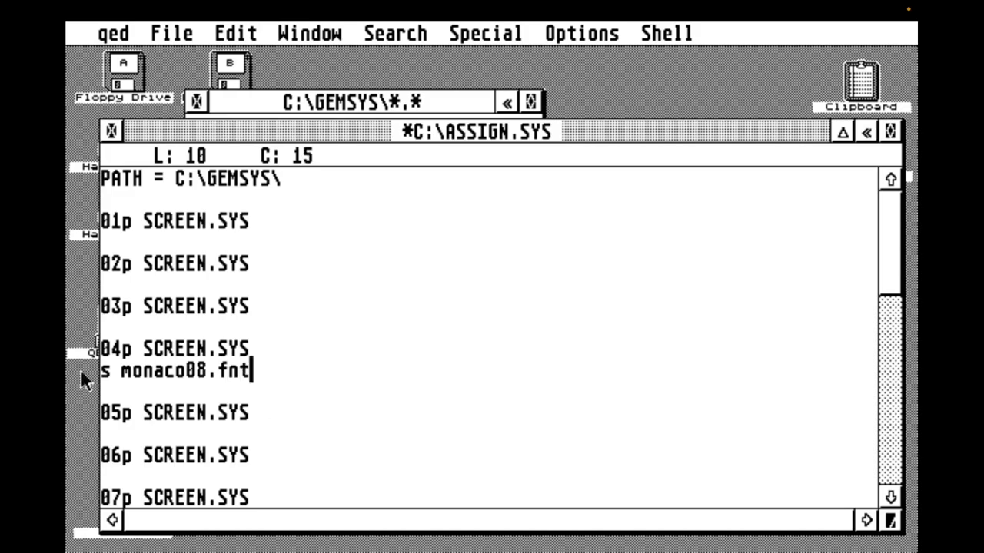
{"action": "left_click_drag", "start_coordinate": [103, 374], "coordinate": [102, 391]}
{"action": "key", "text": "ctrl+c"}
{"action": "key", "text": "ctrl+v"}
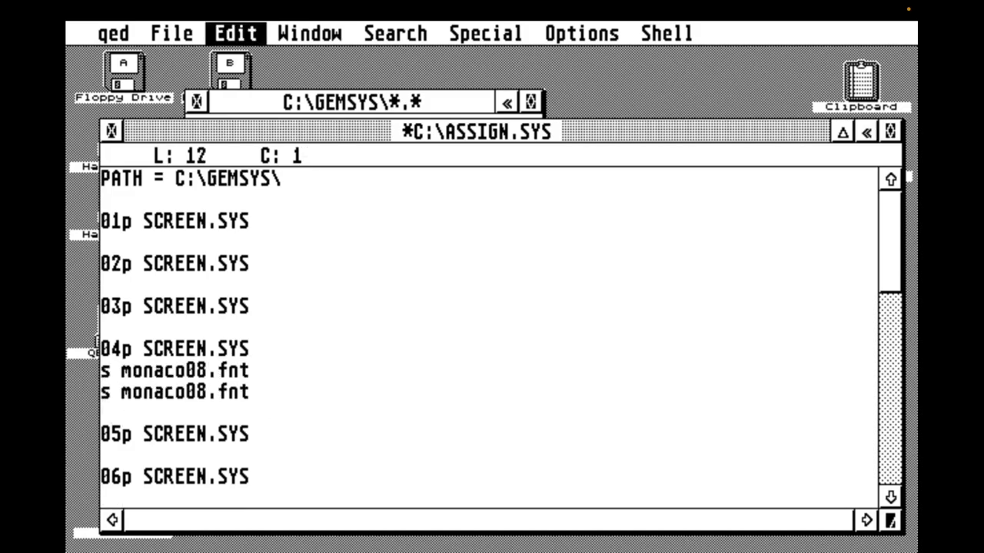
{"action": "key", "text": "ctrl+v"}
{"action": "key", "text": "ctrl+v"}
Change the three copied font lines to monaco09.fnt, monaco10.fnt and monaco20.fnt, then save and close ASSIGN.SYS
{"action": "left_click", "coordinate": [195, 392]}
{"action": "key", "text": "Delete"}
{"action": "type", "text": "9"}
{"action": "left_click", "coordinate": [207, 413]}
{"action": "key", "text": "BackSpace"}
{"action": "key", "text": "BackSpace"}
{"action": "type", "text": "10"}
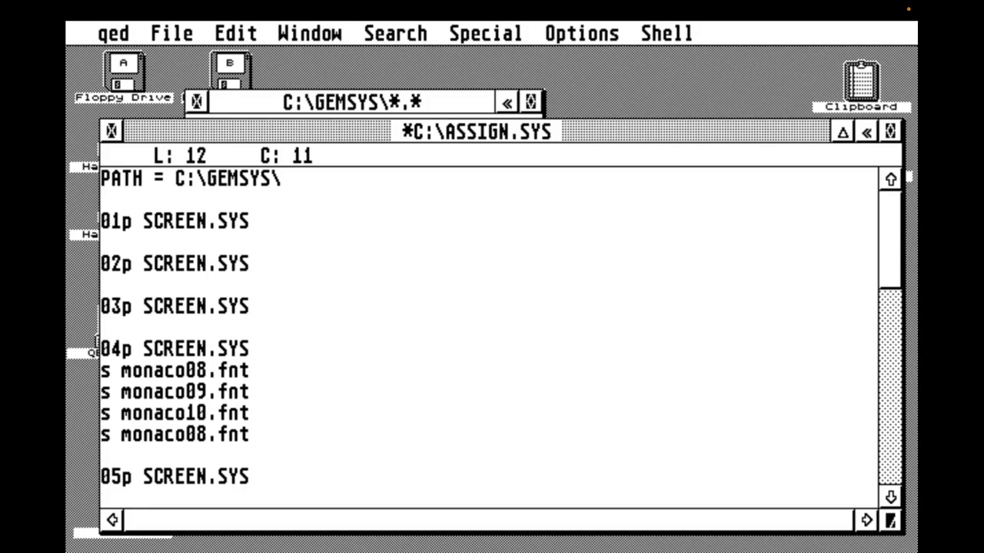
{"action": "key", "text": "Down"}
{"action": "key", "text": "BackSpace"}
{"action": "key", "text": "Left"}
{"action": "type", "text": "2"}
{"action": "key", "text": "Right"}
{"action": "key", "text": "ctrl+s"}
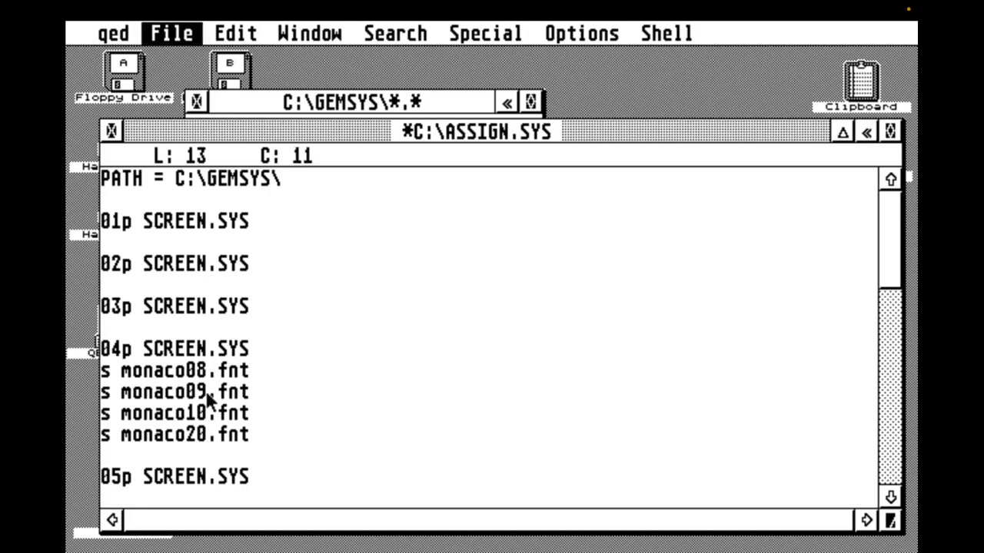
{"action": "key", "text": "ctrl+u"}
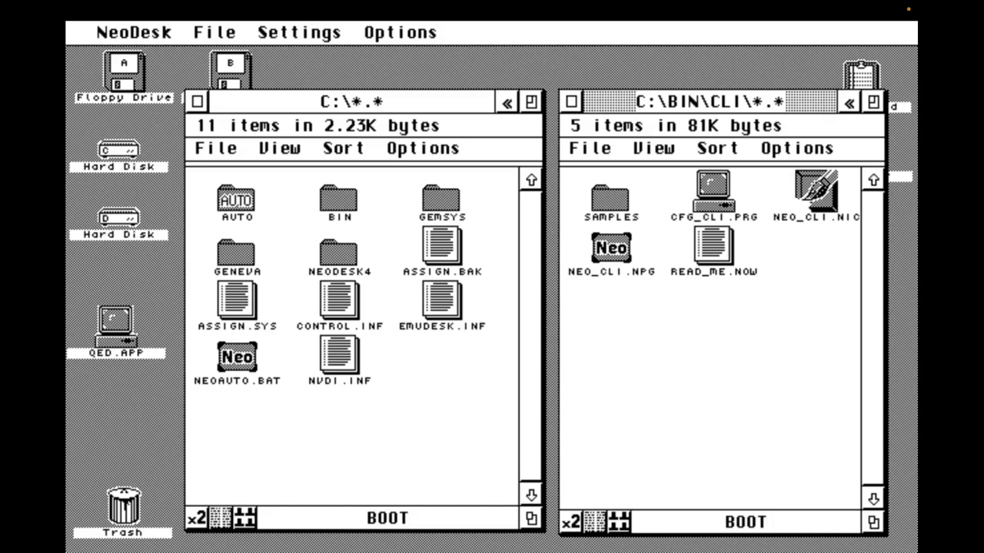
Change the path in the first line of ASSIGN.SYS to C:\bin\GEMSYS\ and close the file with the change saved
{"action": "left_click", "coordinate": [191, 107]}
{"action": "key", "text": "Right"}
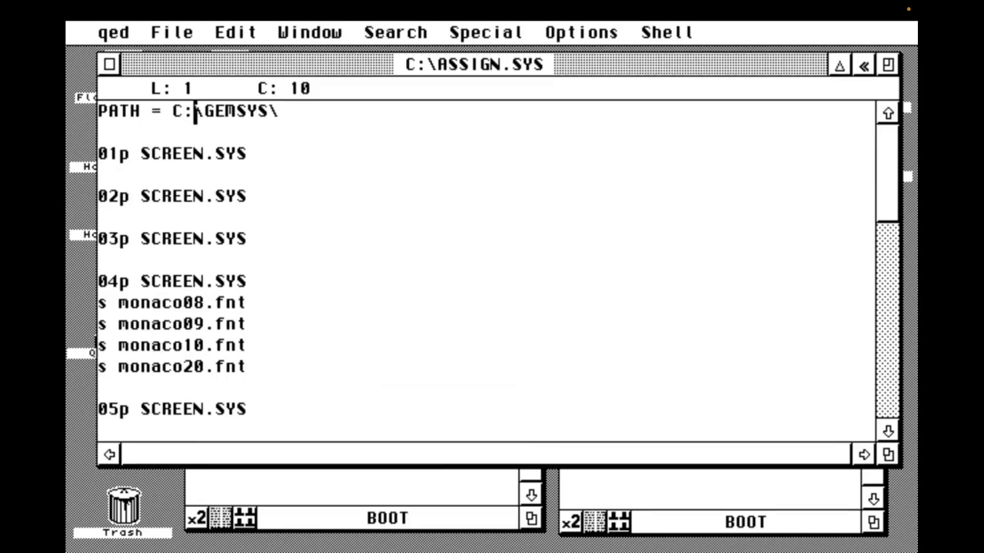
{"action": "type", "text": "\\bin"}
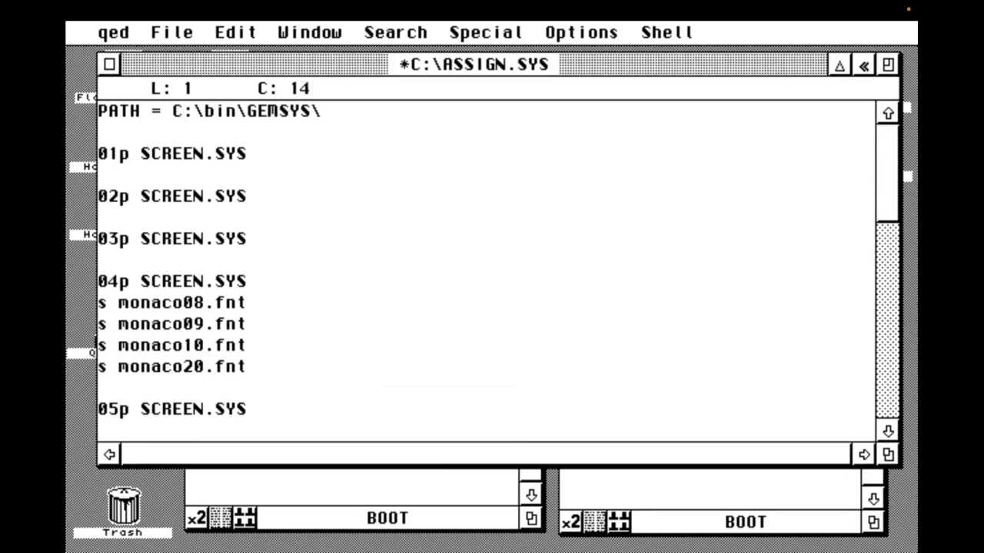
{"action": "left_click", "coordinate": [110, 65]}
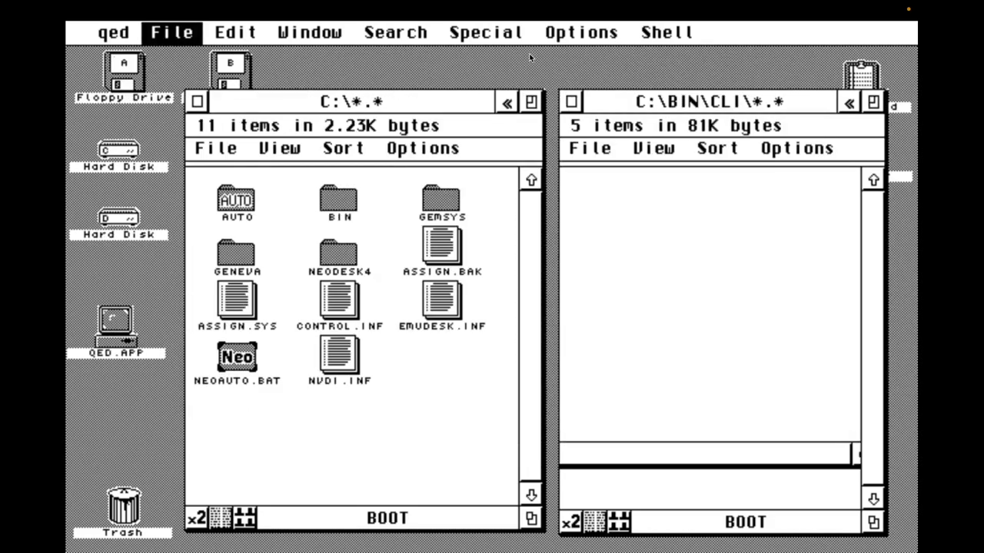
Delete the GEMSYS folder from the root of drive C
{"action": "left_click_drag", "start_coordinate": [627, 114], "coordinate": [628, 115]}
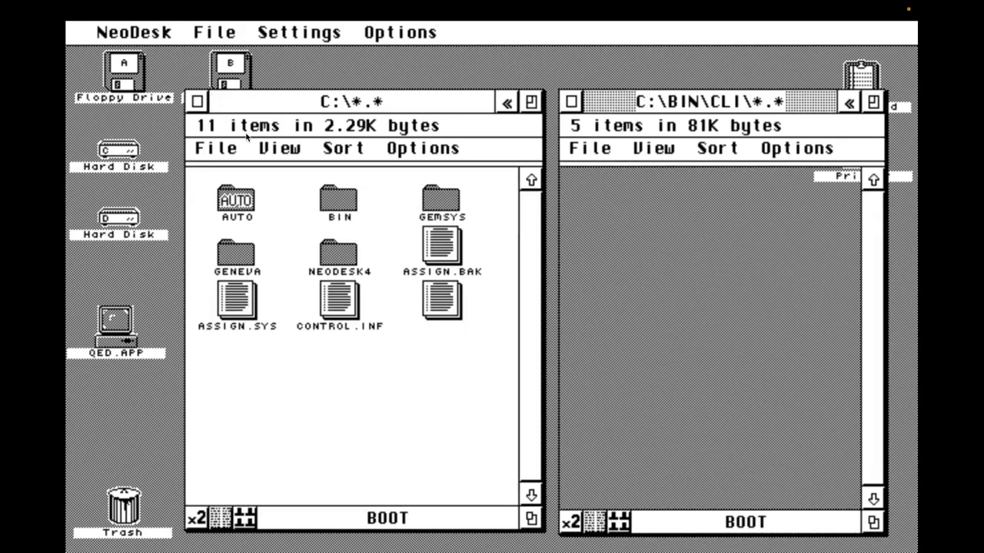
{"action": "left_click_drag", "start_coordinate": [440, 198], "coordinate": [124, 506]}
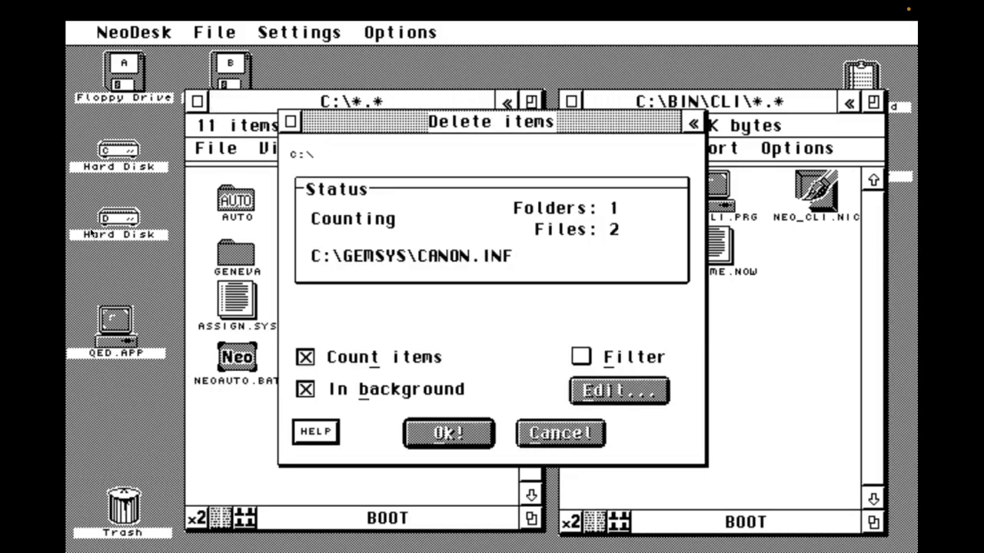
{"action": "left_click", "coordinate": [449, 434]}
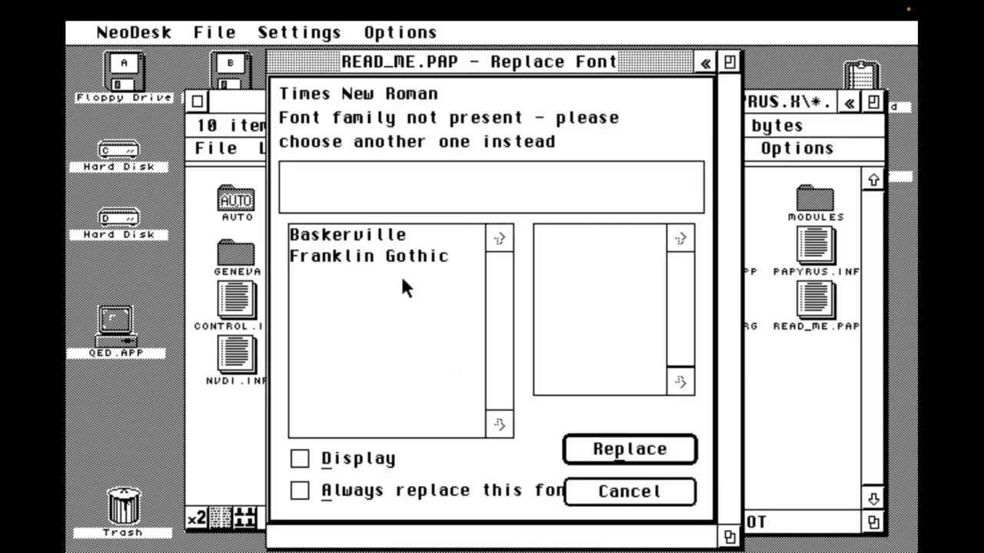
Replace the missing Times New Roman font with Franklin Gothic to view READ_ME.PAP in Papyrus, then quit Papyrus
{"action": "left_click", "coordinate": [414, 256]}
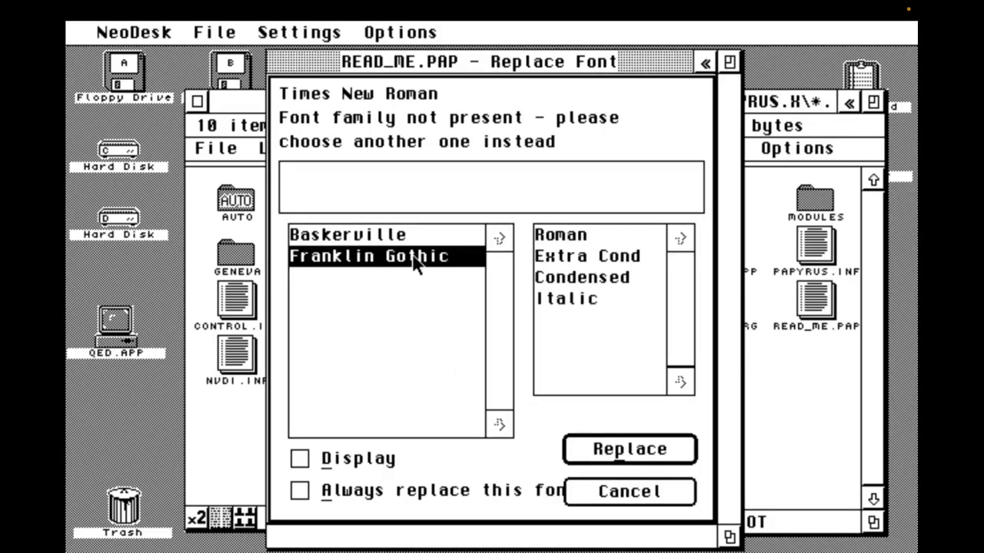
{"action": "left_click", "coordinate": [646, 453]}
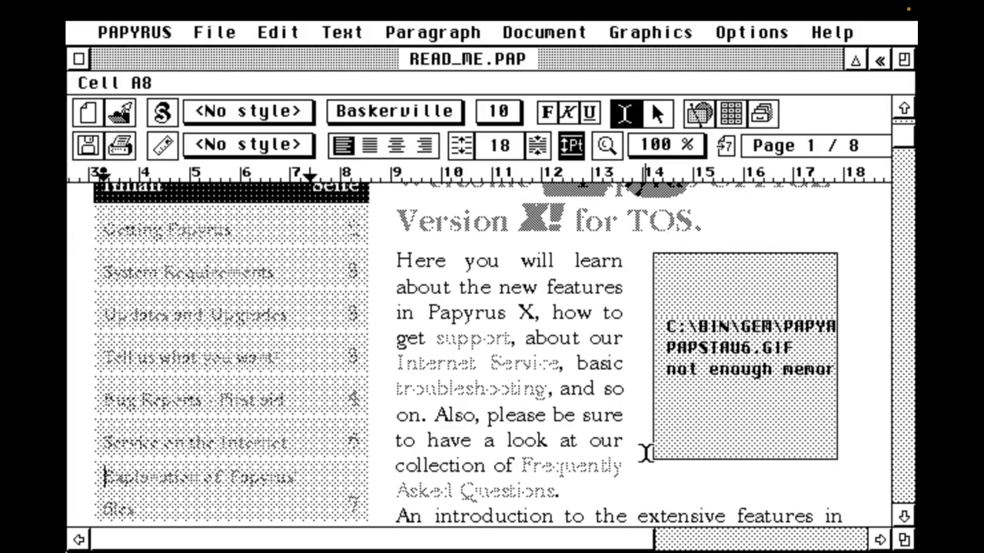
{"action": "left_click", "coordinate": [213, 36]}
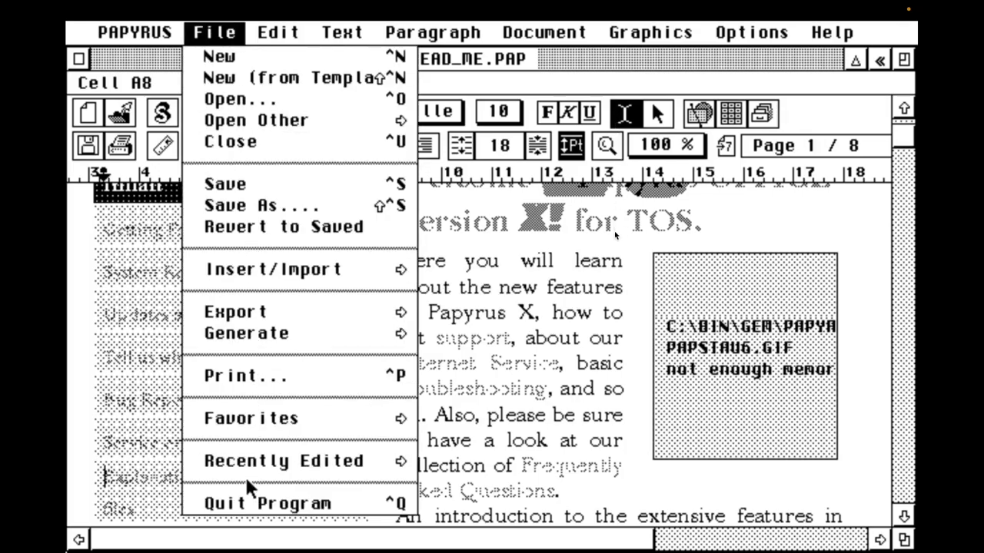
{"action": "left_click", "coordinate": [250, 503]}
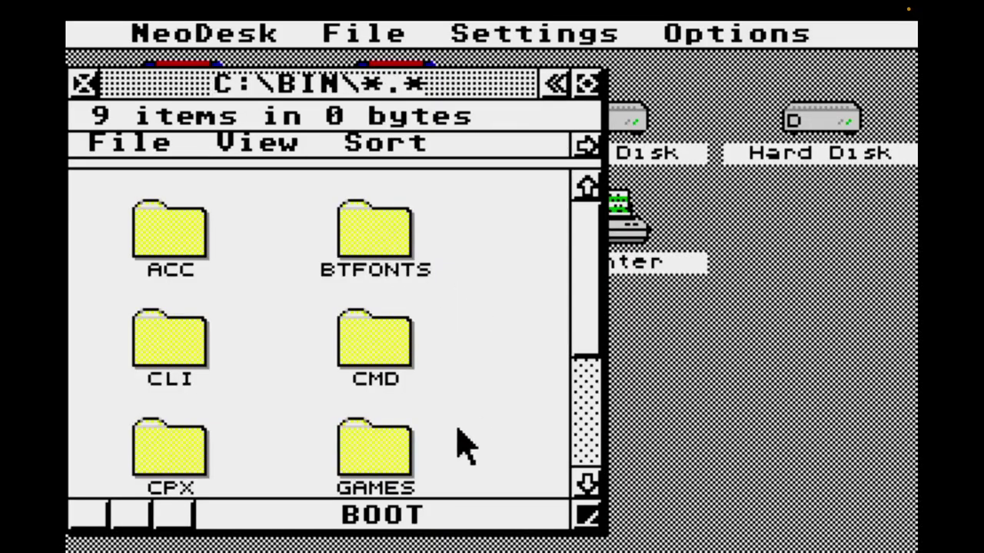
Try to run START.TOS from C:\BIN\GAMES\JETSETW in NeoDesk
{"action": "double_click", "coordinate": [392, 455]}
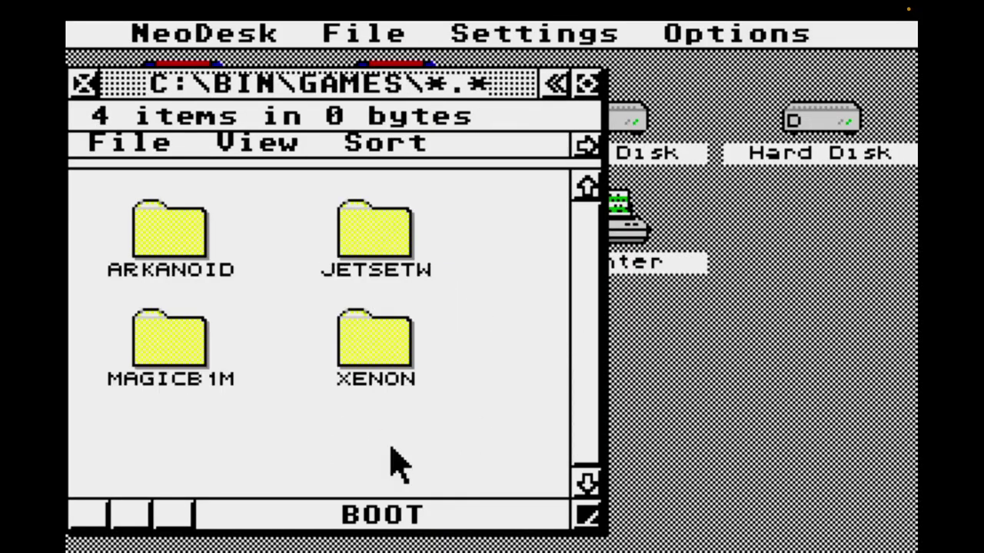
{"action": "double_click", "coordinate": [369, 254]}
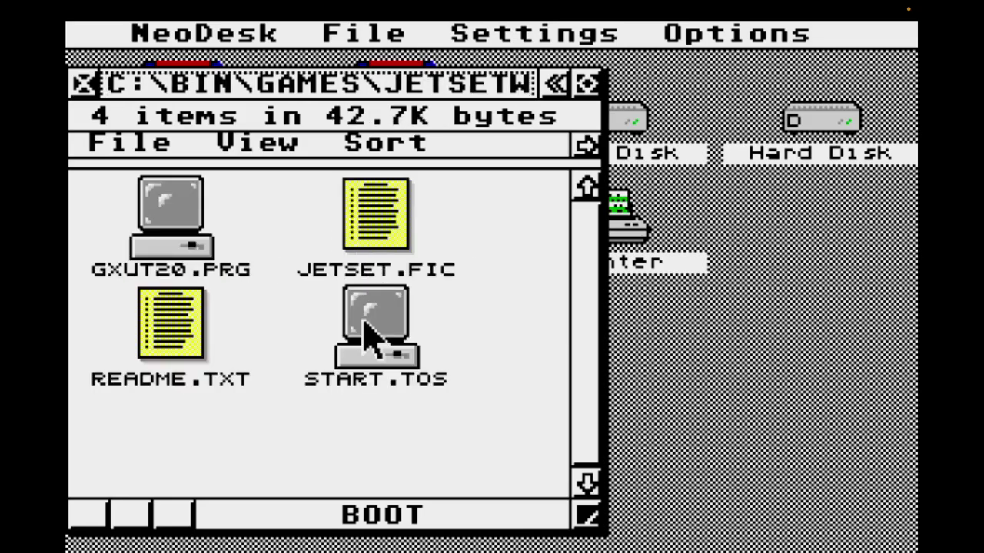
{"action": "double_click", "coordinate": [364, 325]}
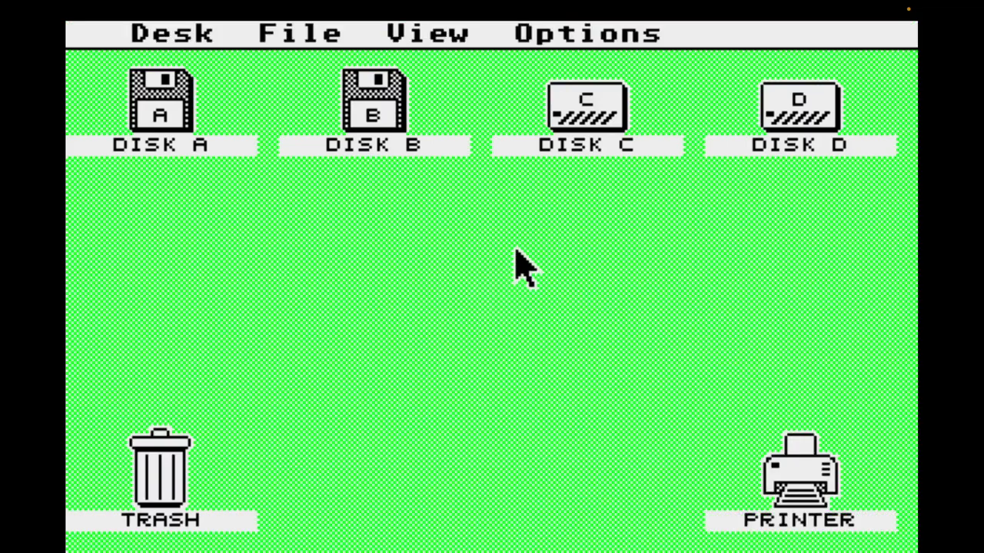
Start the JETSETW game from C:\BIN\GAMES on the plain TOS desktop and enable infinite lives
{"action": "double_click", "coordinate": [584, 123]}
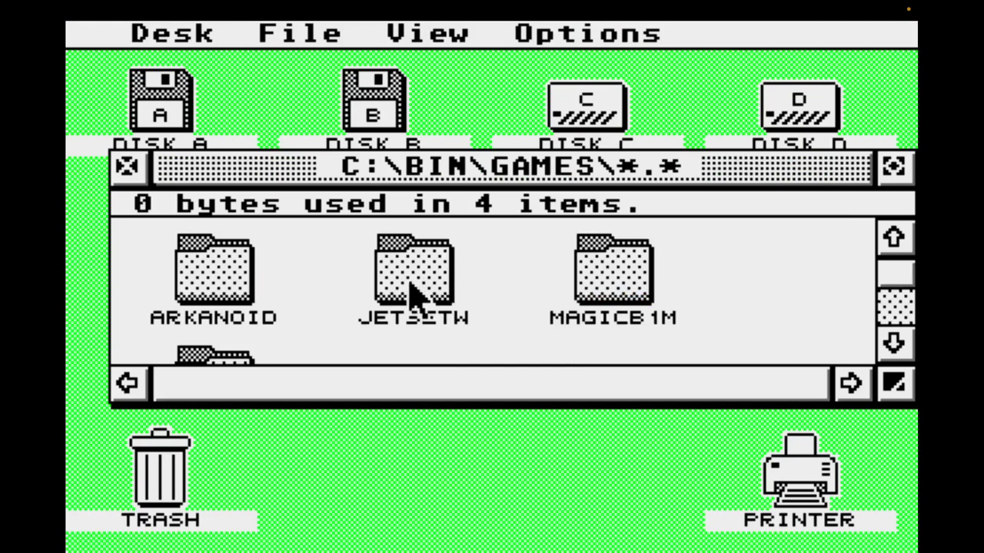
{"action": "left_click", "coordinate": [411, 292]}
{"action": "double_click", "coordinate": [411, 290]}
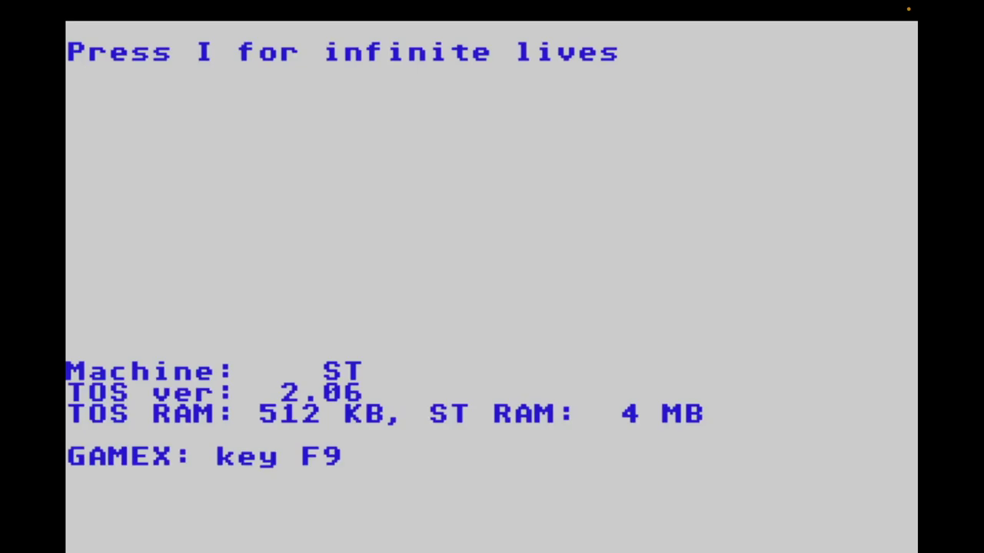
{"action": "key", "text": "i"}
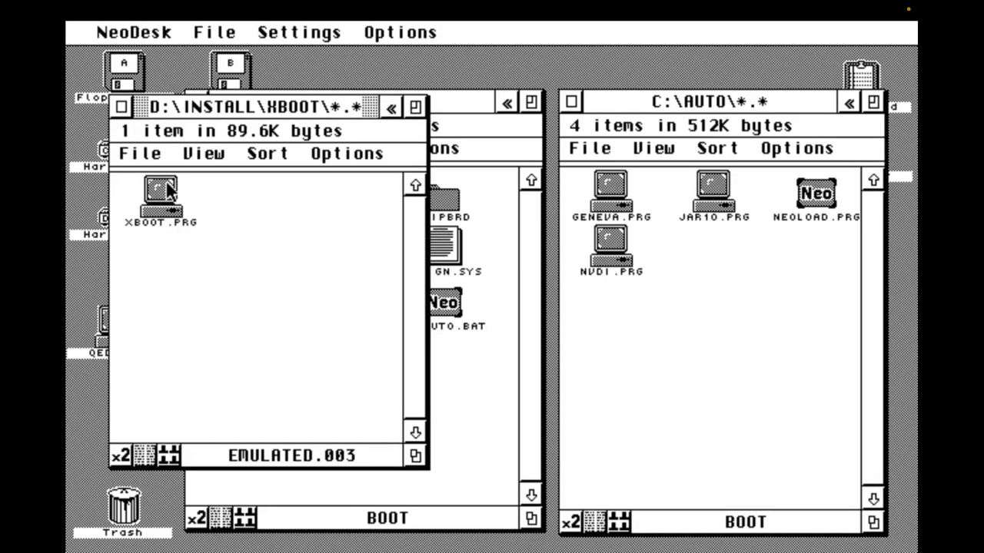
Copy XBOOT.PRG from D:\INSTALL\XBOOT into C:\AUTO and restart the computer
{"action": "left_click_drag", "start_coordinate": [167, 190], "coordinate": [742, 296]}
{"action": "left_click", "coordinate": [454, 434]}
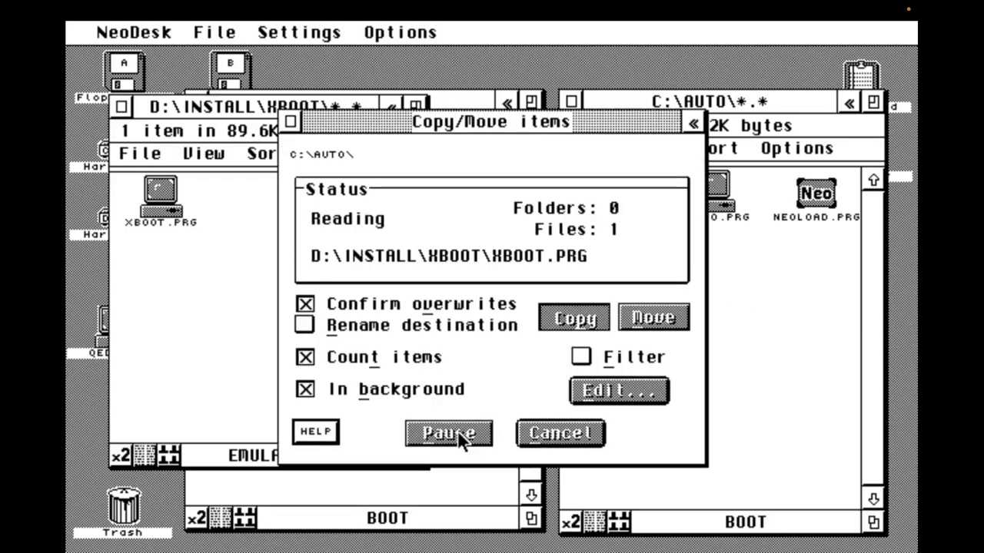
{"action": "key", "text": "ctrl+alt+Delete"}
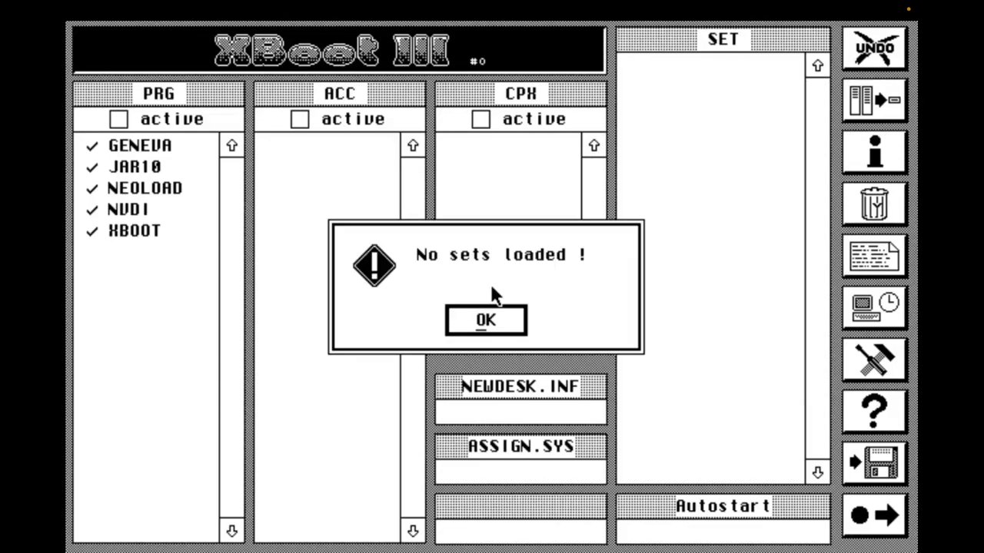
Dismiss the missing-sets message and create a new set named Productivity
{"action": "left_click", "coordinate": [509, 323]}
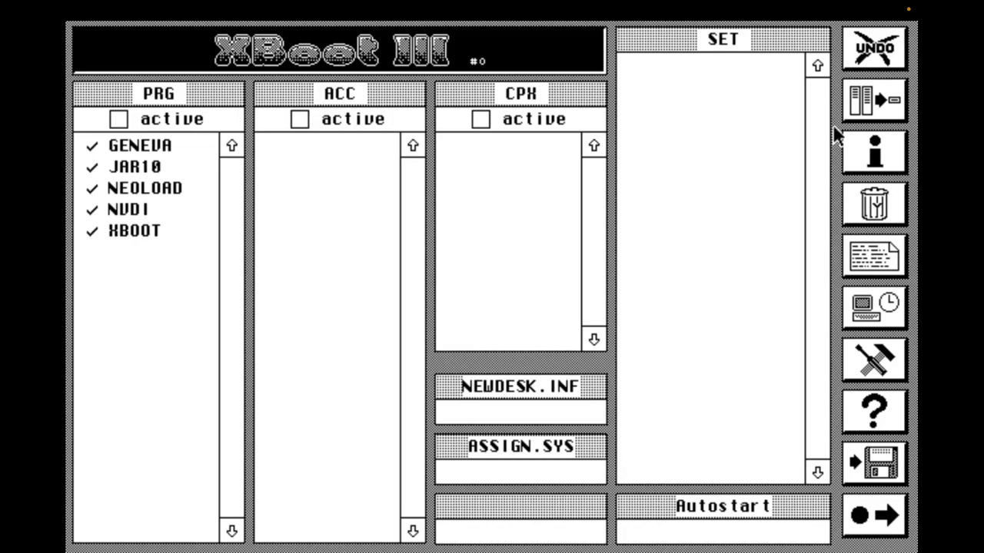
{"action": "left_click", "coordinate": [873, 99]}
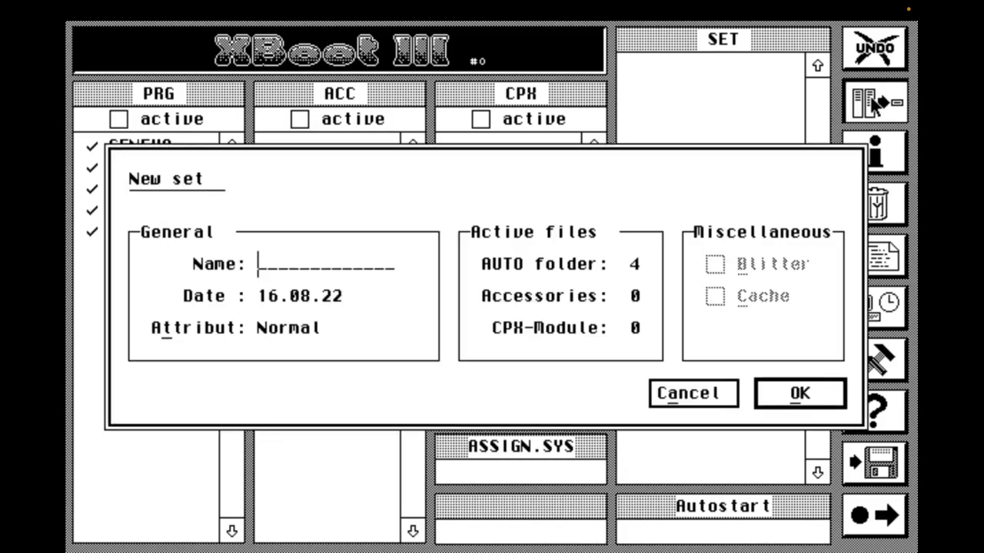
{"action": "type", "text": "Prod"}
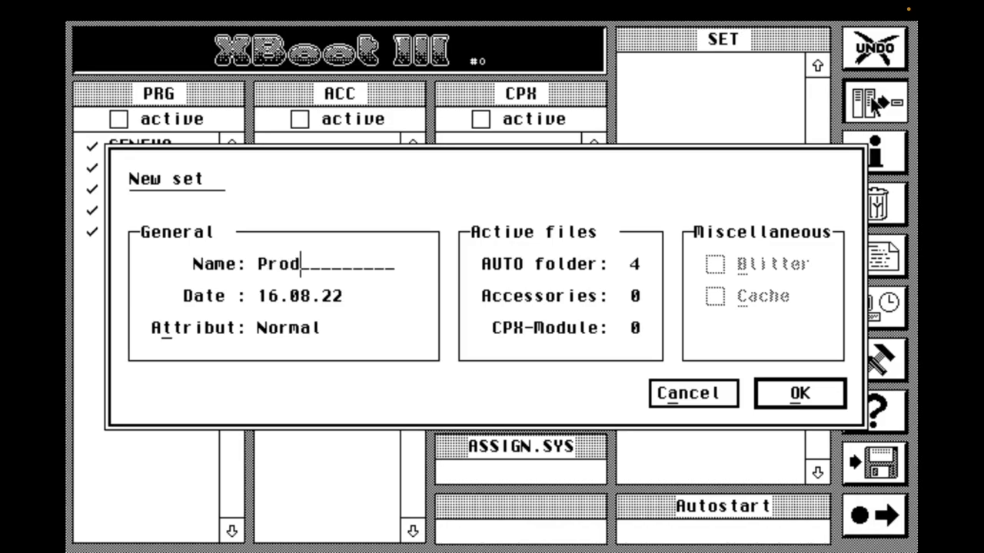
{"action": "type", "text": "uctivity"}
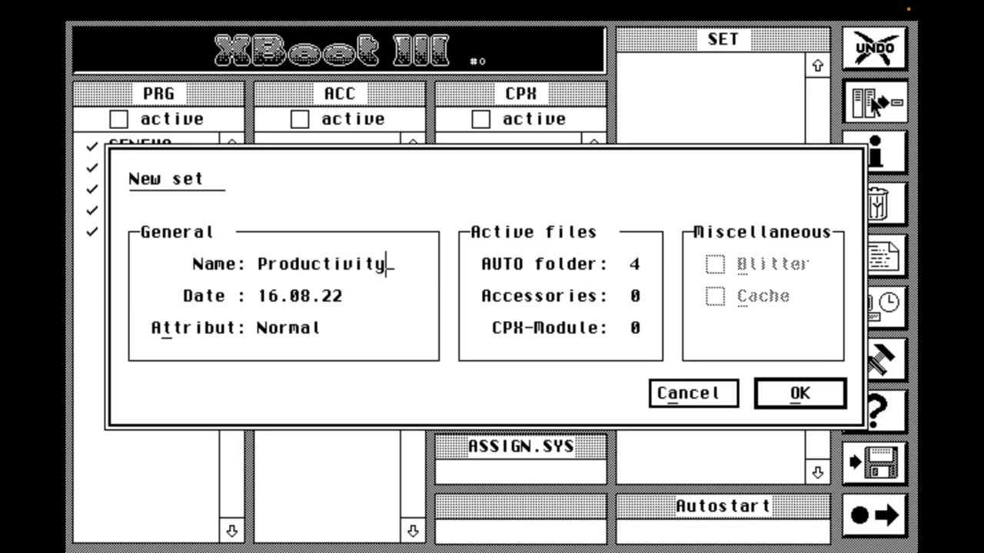
{"action": "key", "text": "Return"}
Open the XBoot parameters and set the CPX module path to C:\BIN\CPX
{"action": "right_click", "coordinate": [887, 354]}
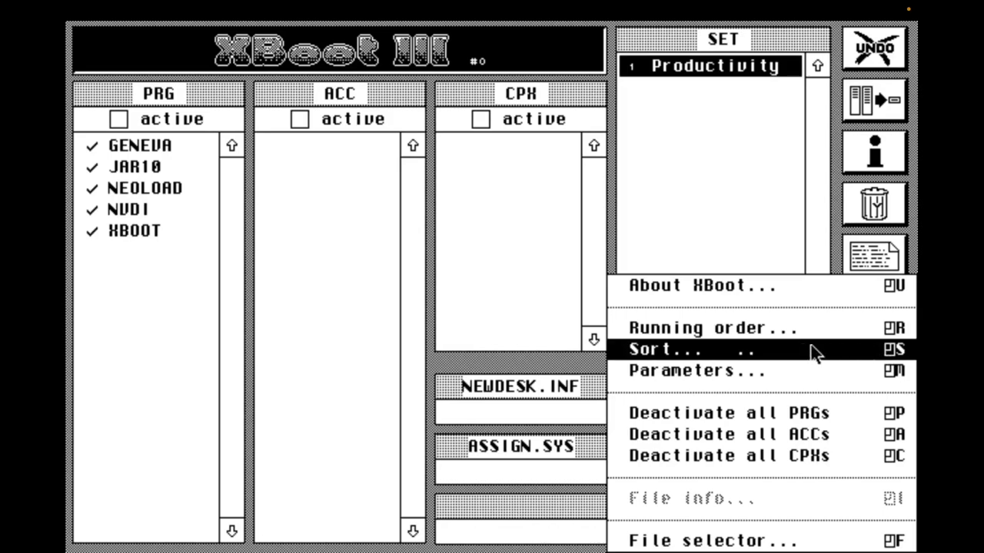
{"action": "left_click", "coordinate": [726, 372]}
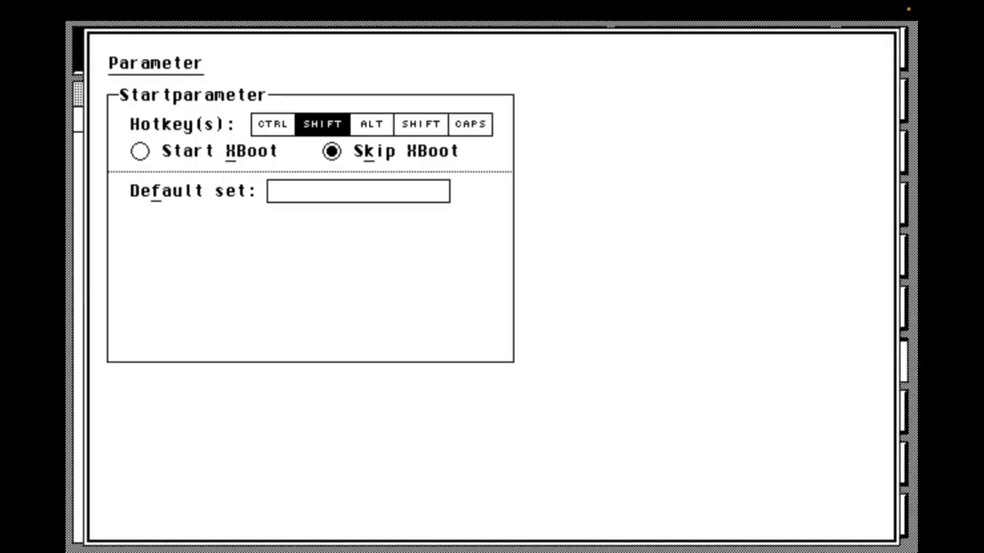
{"action": "left_click", "coordinate": [140, 498]}
{"action": "double_click", "coordinate": [226, 237]}
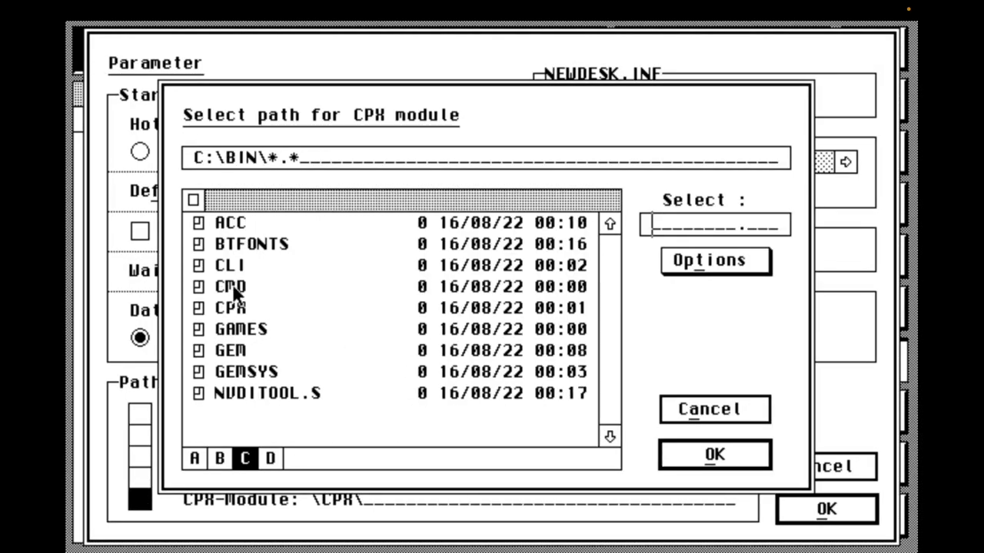
{"action": "double_click", "coordinate": [228, 285]}
{"action": "left_click", "coordinate": [714, 455]}
Set the path for accessories to C:\BIN\ACC
{"action": "left_click", "coordinate": [138, 477]}
{"action": "double_click", "coordinate": [205, 245]}
{"action": "double_click", "coordinate": [231, 226]}
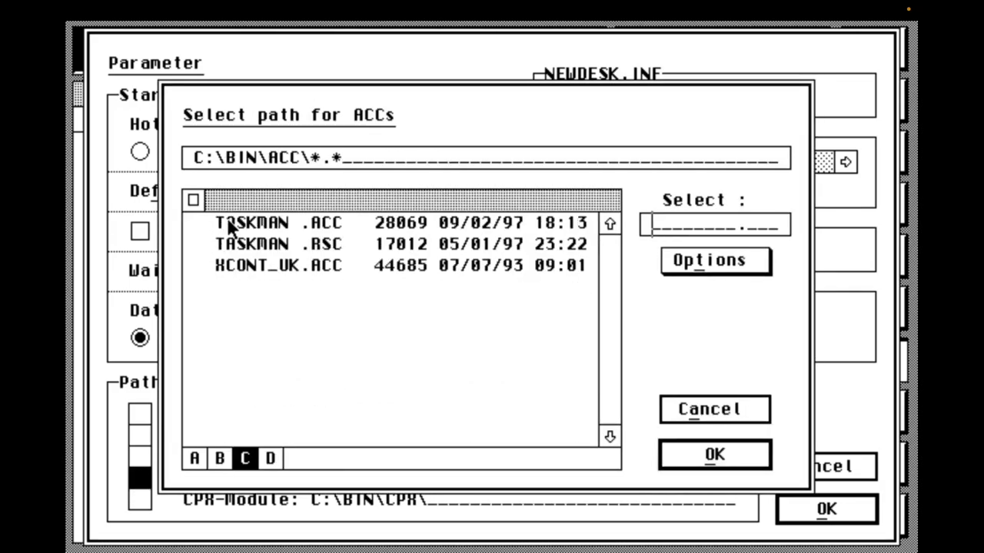
{"action": "left_click", "coordinate": [744, 452]}
Choose C:\ASSIGN.SYS as the info file and accept the XBoot parameters
{"action": "left_click", "coordinate": [146, 433]}
{"action": "left_click", "coordinate": [306, 350]}
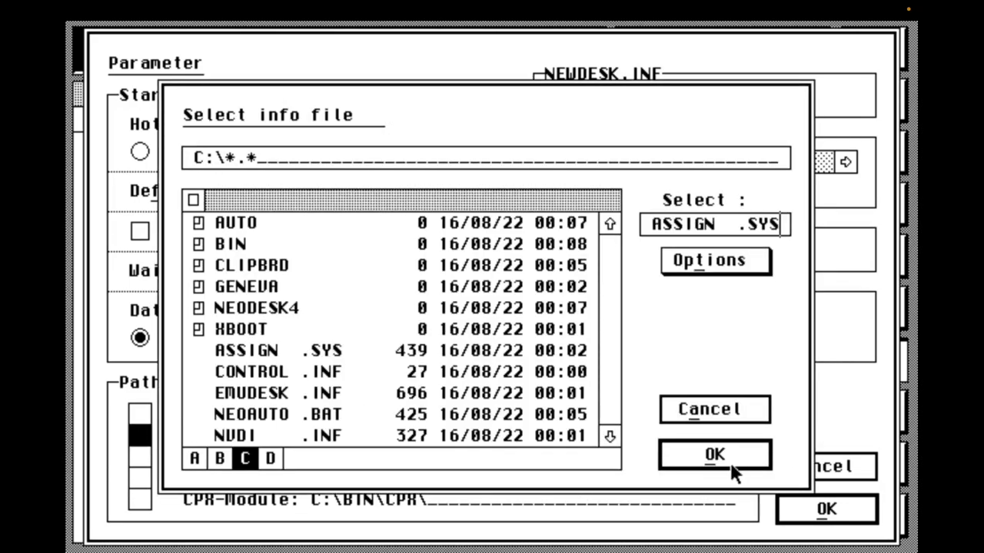
{"action": "left_click", "coordinate": [730, 464]}
{"action": "left_click", "coordinate": [821, 515]}
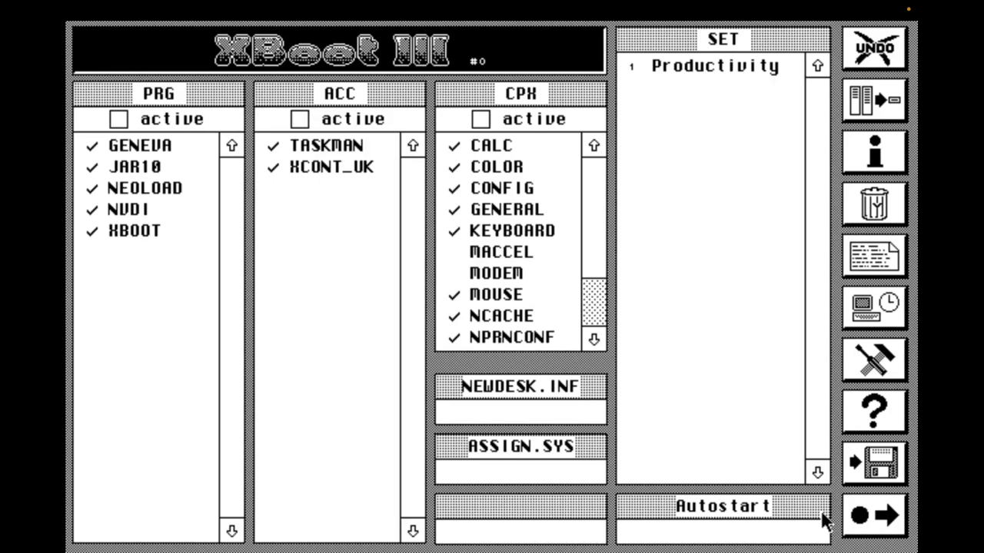
Activate the TASKMAN and XCONT_UK accessories in the Productivity set
{"action": "left_click", "coordinate": [706, 71]}
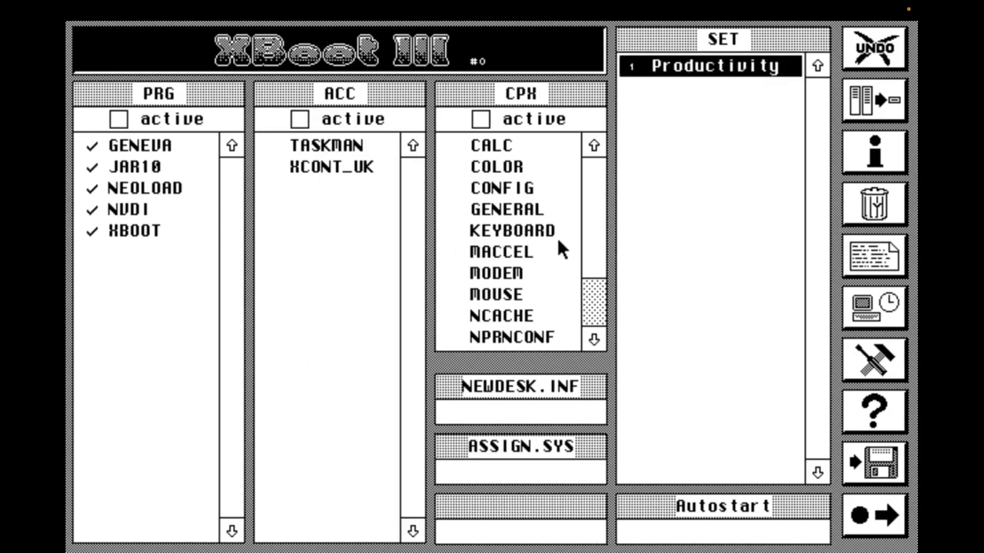
{"action": "left_click", "coordinate": [594, 300]}
{"action": "left_click", "coordinate": [593, 182]}
{"action": "left_click", "coordinate": [269, 146]}
{"action": "left_click", "coordinate": [277, 166]}
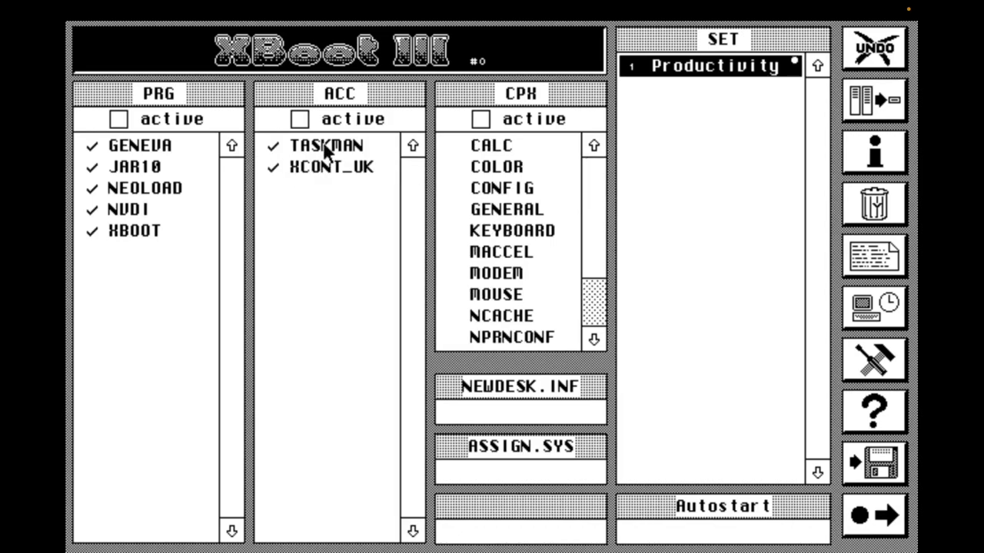
Activate COLOR, CONFIG, GENERAL, KEYBOARD, NCACHE, NPRNCONF, NVDICONF and SOUND in the Productivity set, then save it and continue booting
{"action": "left_click", "coordinate": [453, 209]}
{"action": "left_click", "coordinate": [455, 231]}
{"action": "left_click", "coordinate": [453, 315]}
{"action": "left_click", "coordinate": [453, 337]}
{"action": "left_click", "coordinate": [594, 339]}
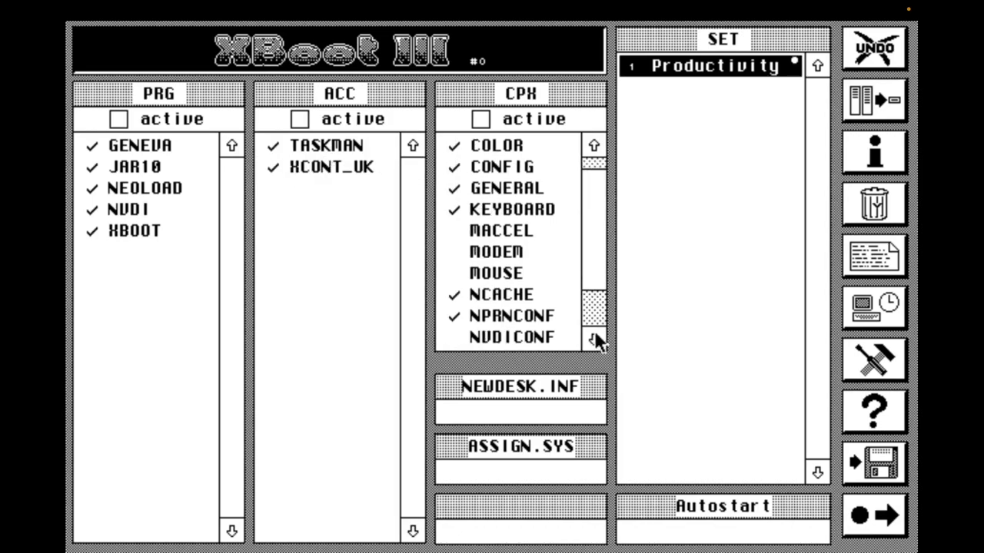
{"action": "left_click", "coordinate": [594, 338]}
{"action": "left_click", "coordinate": [594, 339]}
{"action": "left_click", "coordinate": [594, 338]}
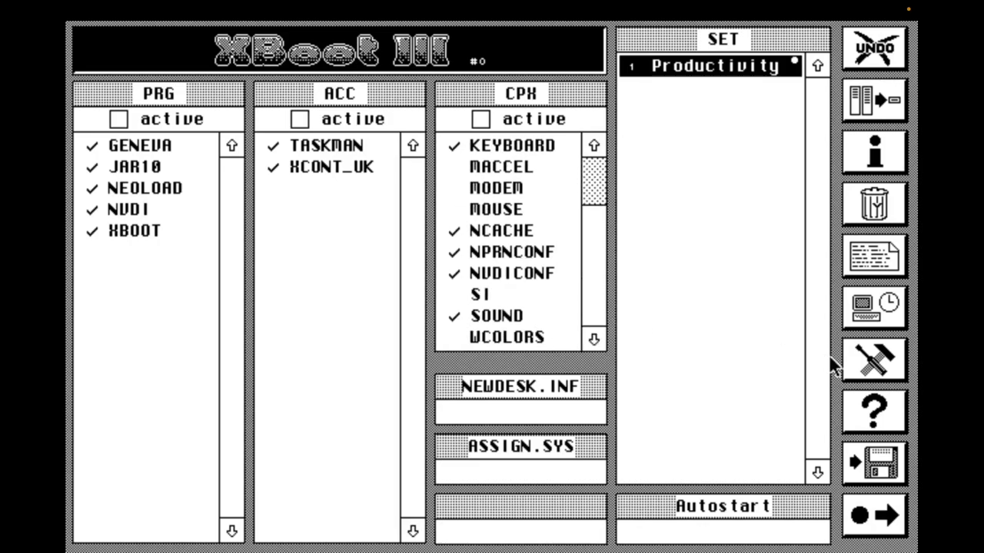
{"action": "left_click", "coordinate": [878, 468]}
{"action": "left_click", "coordinate": [874, 527]}
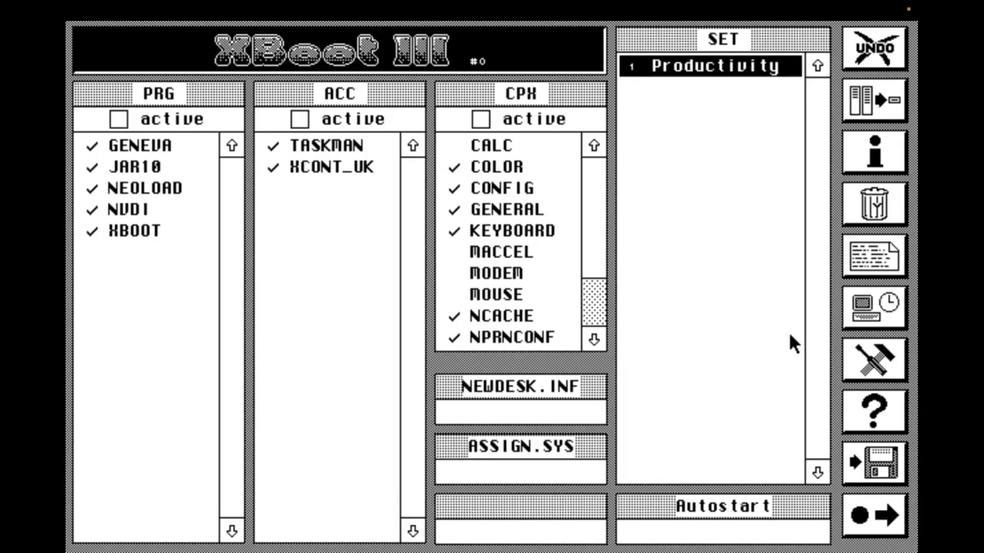
Move XBOOT ahead of NVDI to the start of the running order for PRG files
{"action": "left_click", "coordinate": [881, 361]}
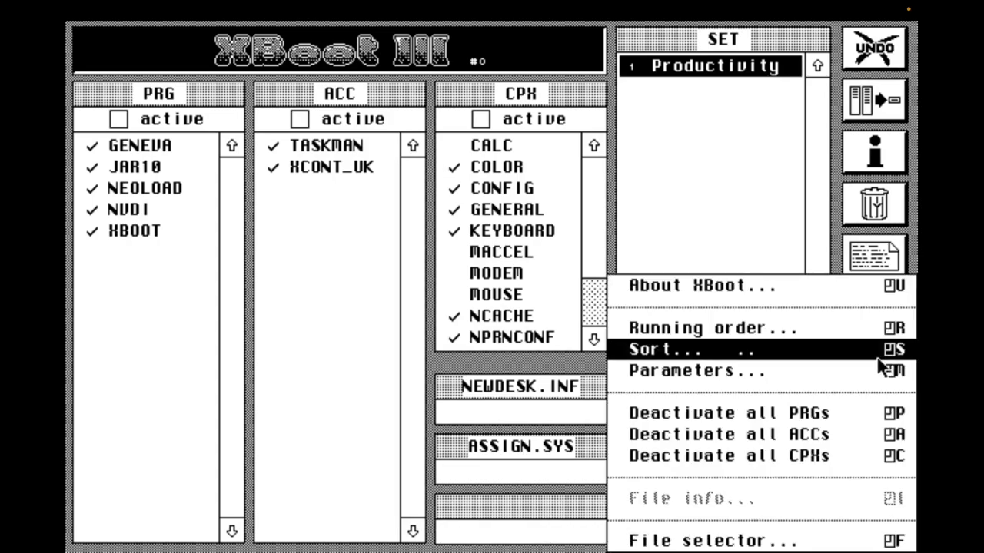
{"action": "left_click", "coordinate": [804, 333]}
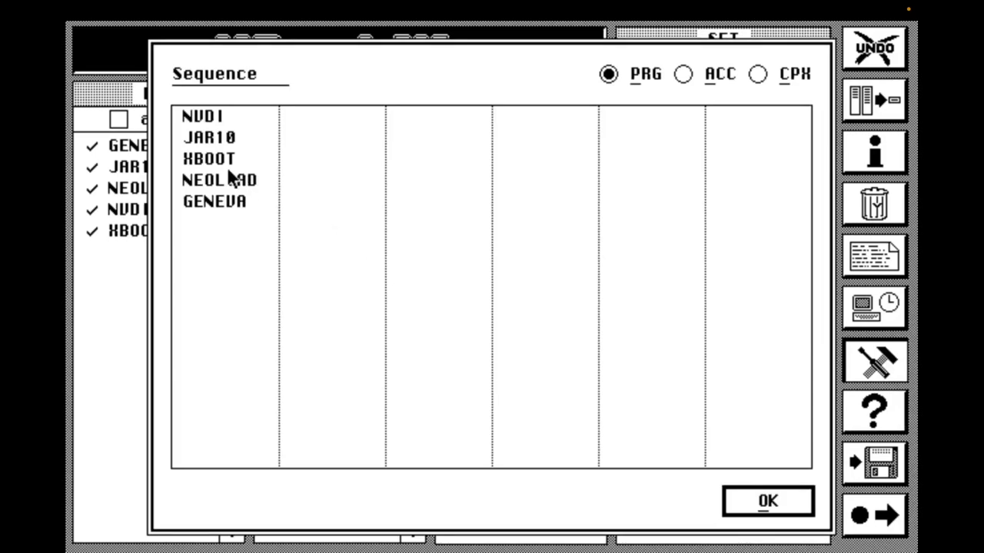
{"action": "left_click_drag", "start_coordinate": [217, 163], "coordinate": [201, 111]}
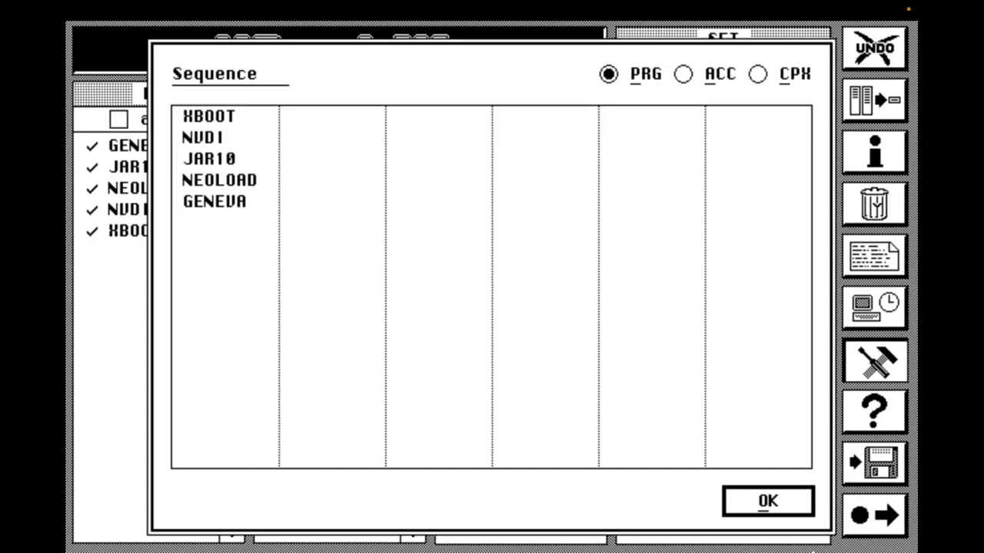
{"action": "left_click", "coordinate": [765, 501]}
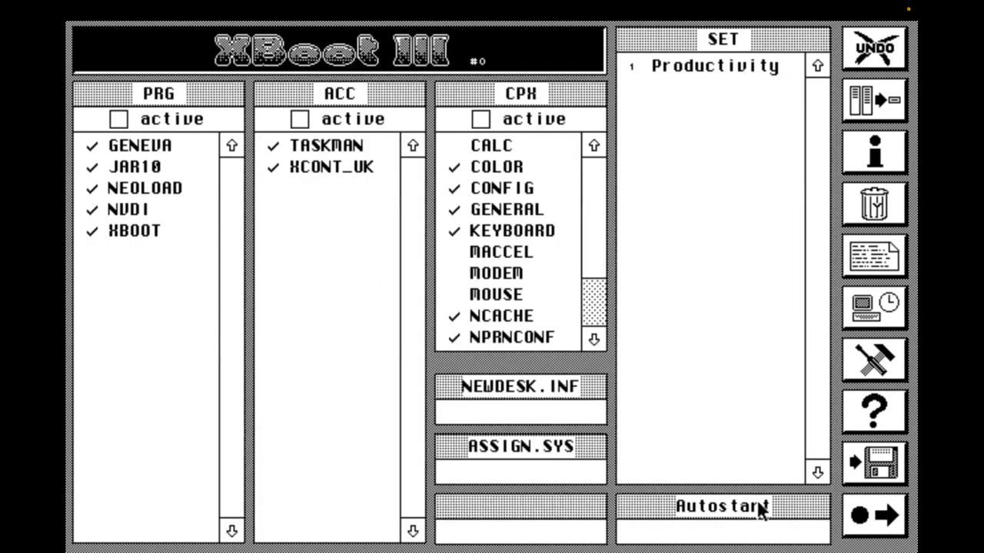
Create a new set named Papyrus from the currently active files
{"action": "left_click", "coordinate": [872, 107]}
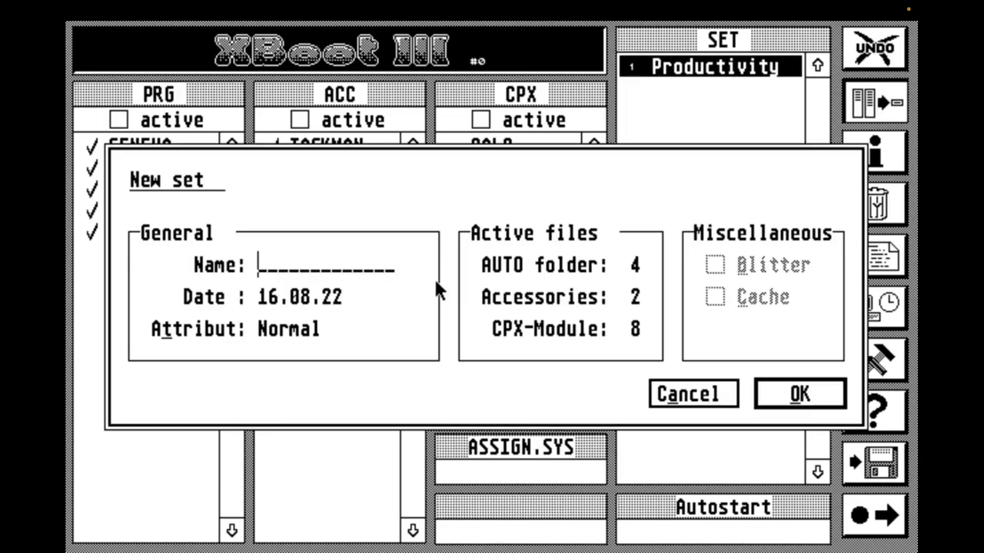
{"action": "type", "text": "Papyru"}
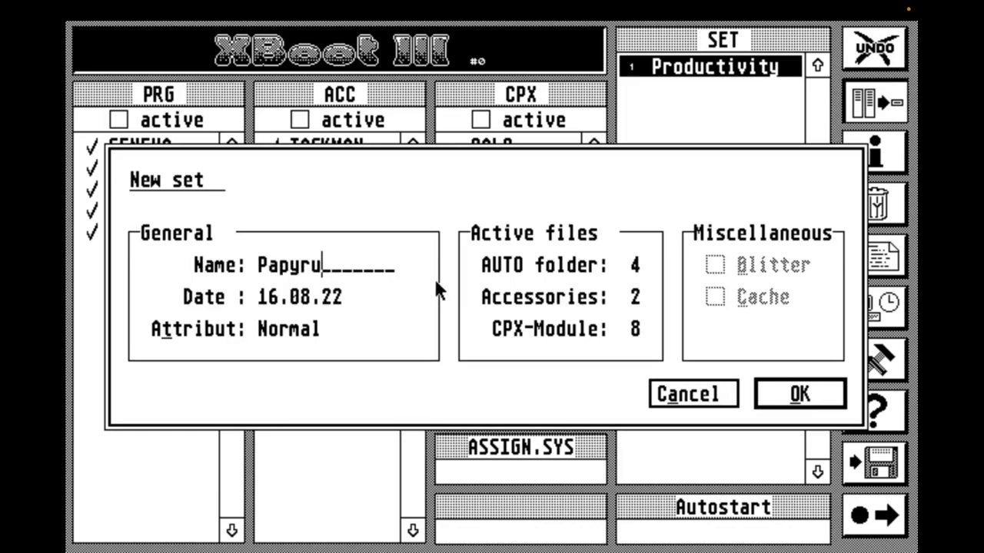
{"action": "type", "text": "s"}
{"action": "left_click", "coordinate": [836, 392]}
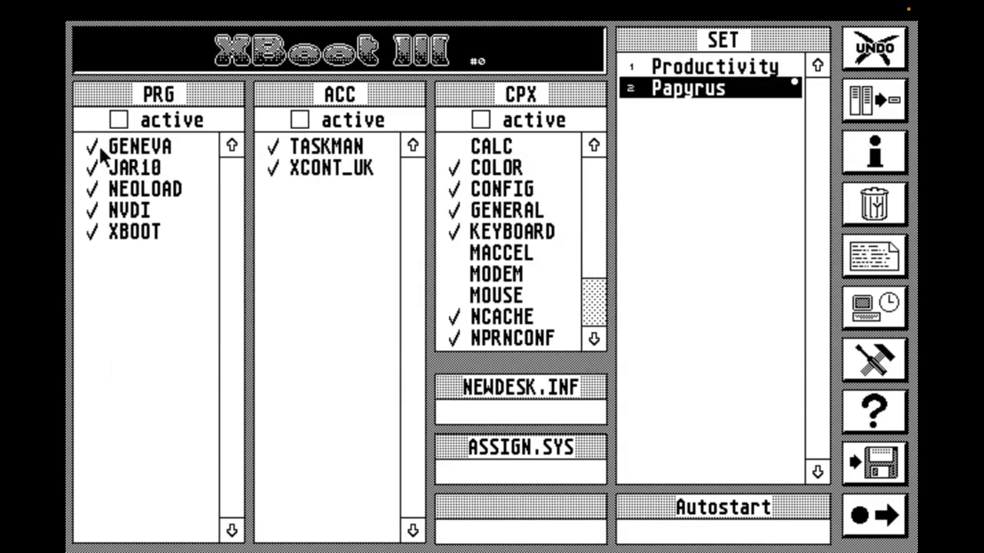
Deactivate GENEVA, JAR10, NEOLOAD and the TASKMAN accessory in the Papyrus set, then save it
{"action": "left_click", "coordinate": [91, 148]}
{"action": "left_click", "coordinate": [92, 168]}
{"action": "left_click", "coordinate": [273, 148]}
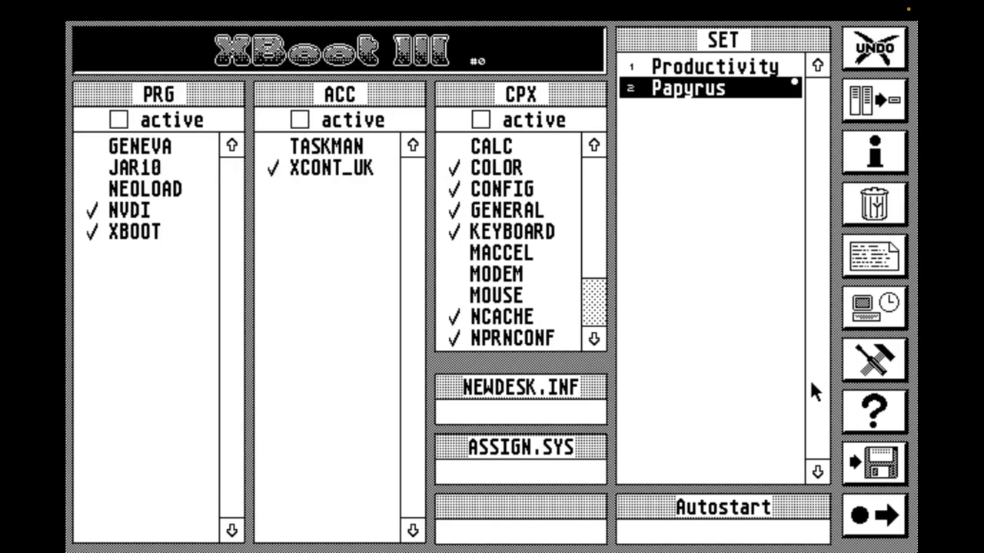
{"action": "left_click", "coordinate": [876, 463]}
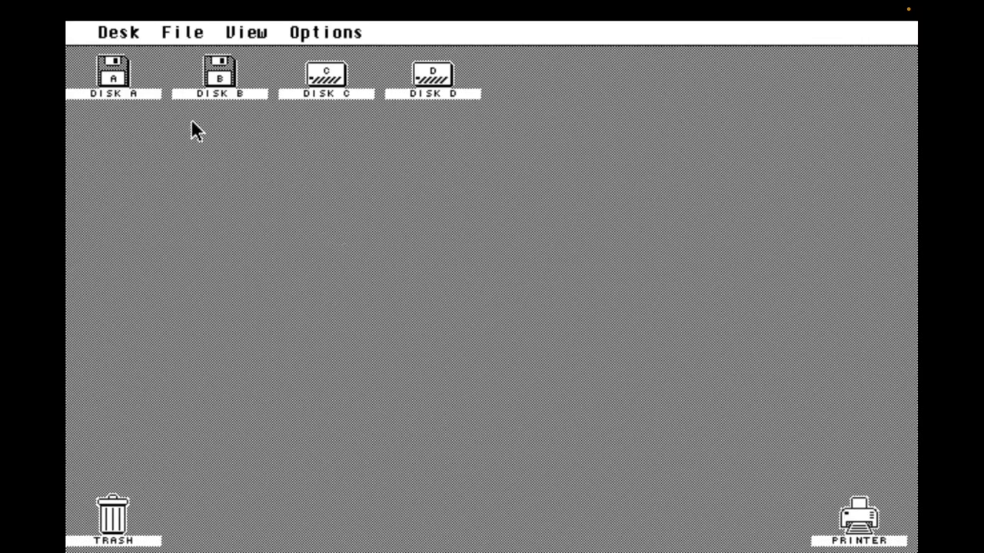
Check the Desk entries for accessories, then copy ACC.PRG from D:\INSTALL\ACC into C:\AUTO
{"action": "mouse_move", "coordinate": [132, 31]}
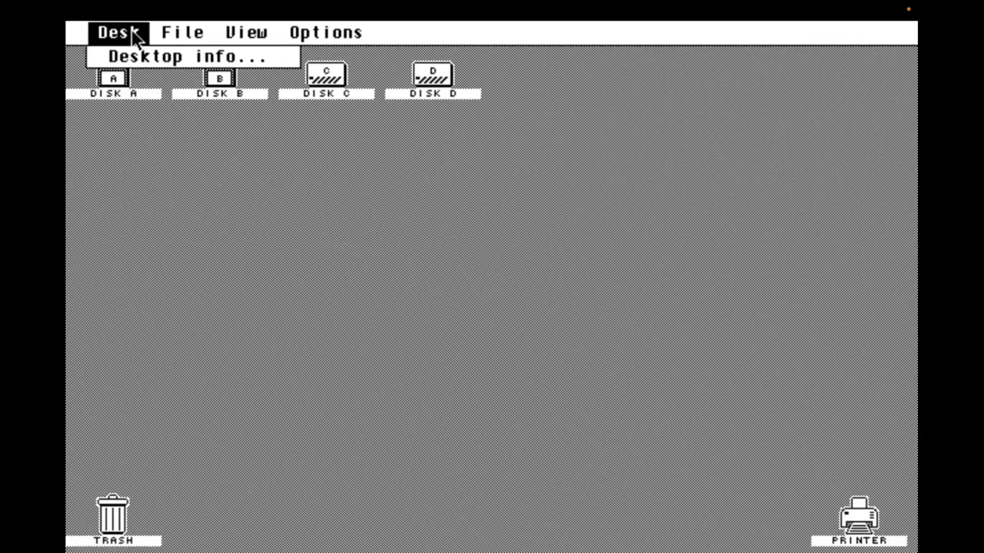
{"action": "left_click", "coordinate": [187, 161]}
{"action": "double_click", "coordinate": [318, 84]}
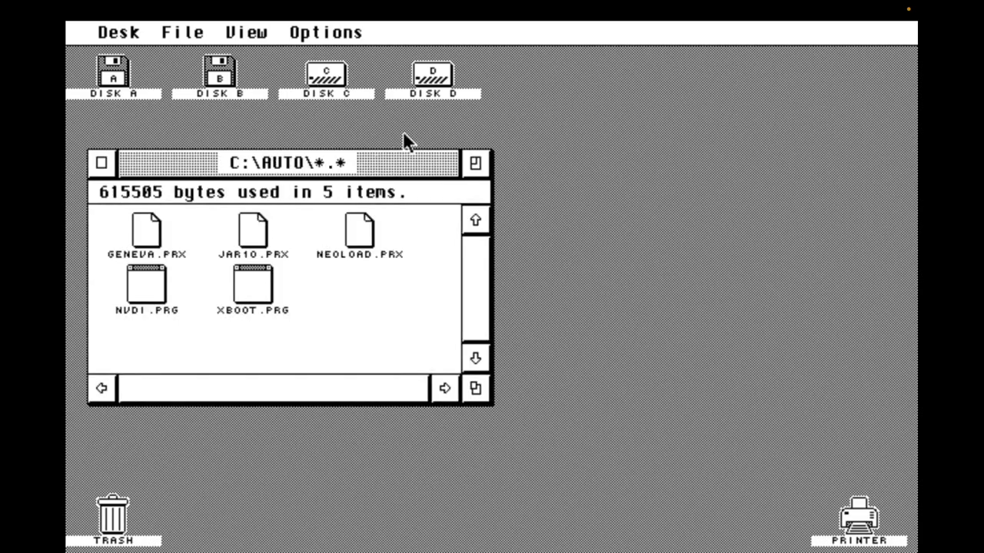
{"action": "double_click", "coordinate": [431, 90]}
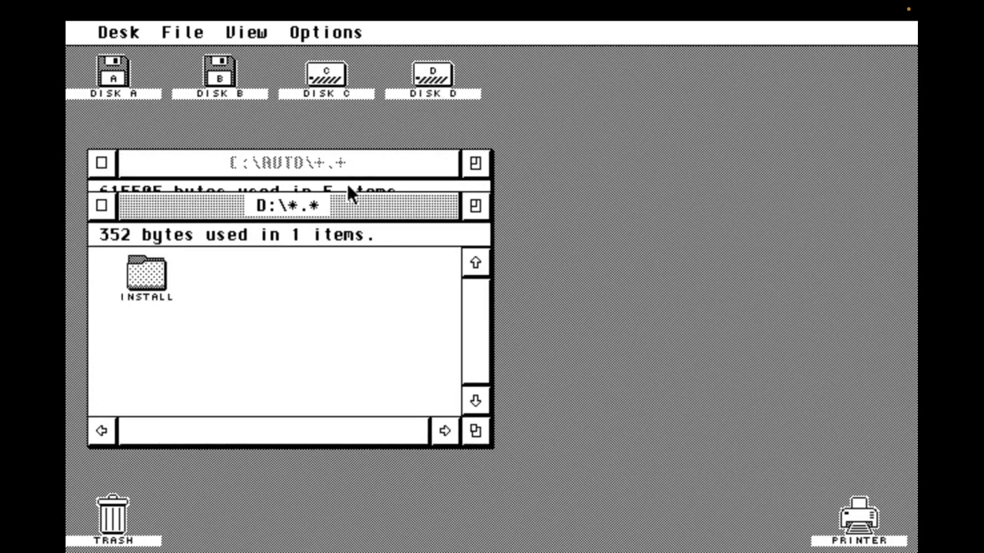
{"action": "left_click_drag", "start_coordinate": [350, 213], "coordinate": [733, 176]}
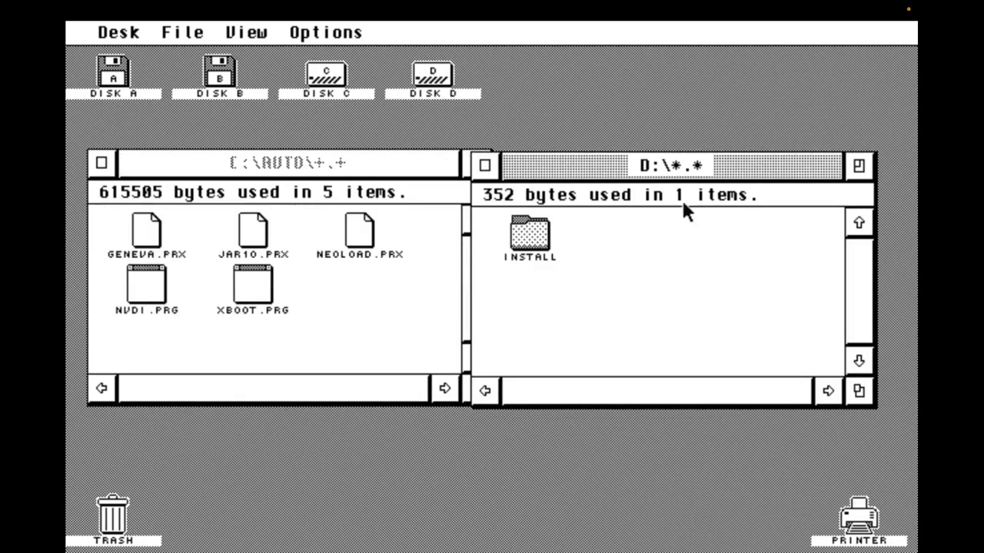
{"action": "double_click", "coordinate": [527, 243]}
{"action": "double_click", "coordinate": [527, 242]}
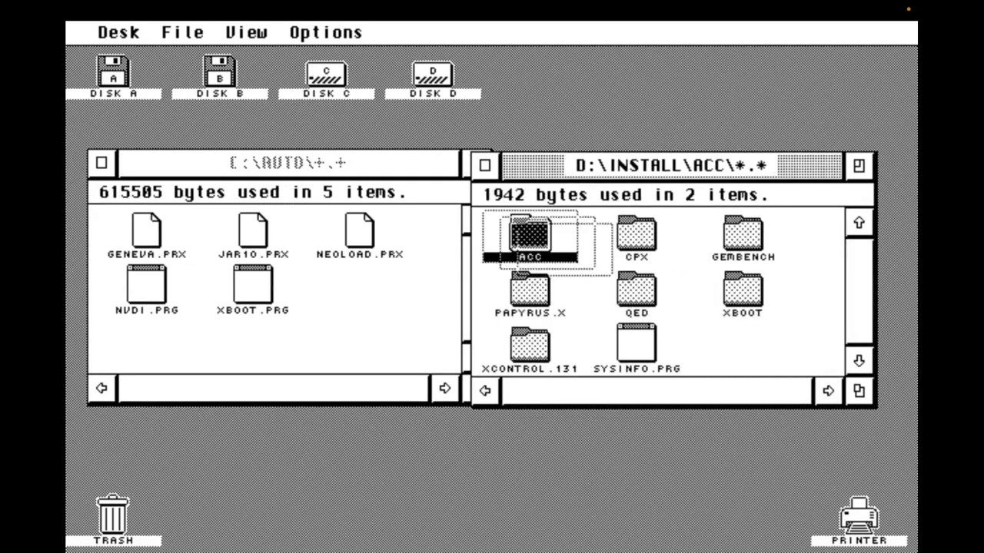
{"action": "left_click_drag", "start_coordinate": [652, 234], "coordinate": [361, 324]}
{"action": "left_click", "coordinate": [416, 355]}
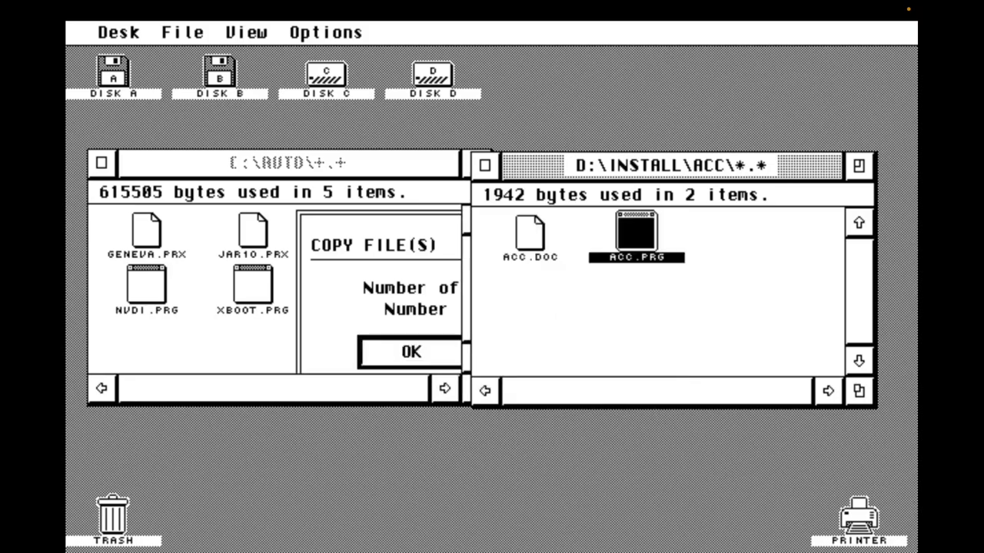
Move the ACC folder from C:\BIN to the root of drive C
{"action": "left_click", "coordinate": [100, 163]}
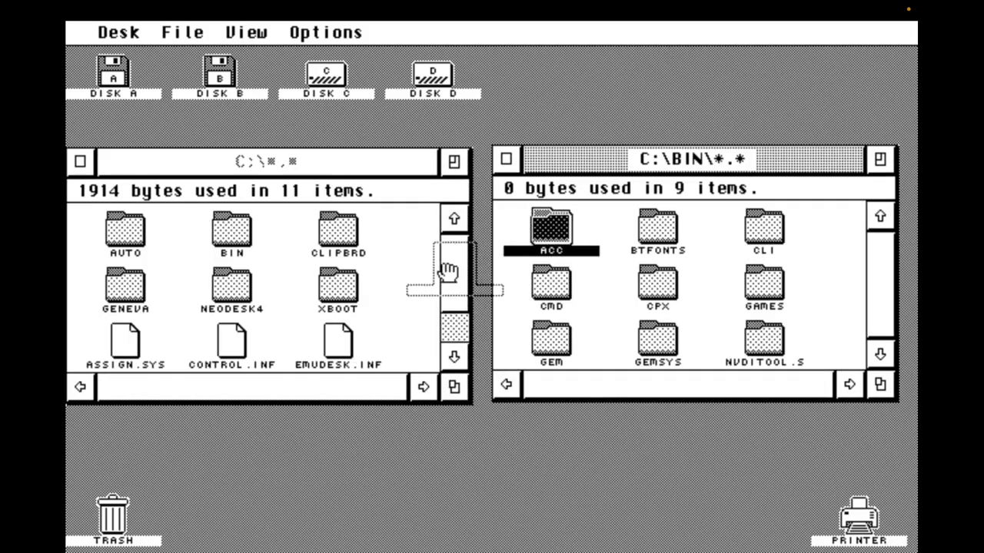
{"action": "left_click_drag", "start_coordinate": [445, 269], "coordinate": [409, 300]}
{"action": "left_click", "coordinate": [426, 342]}
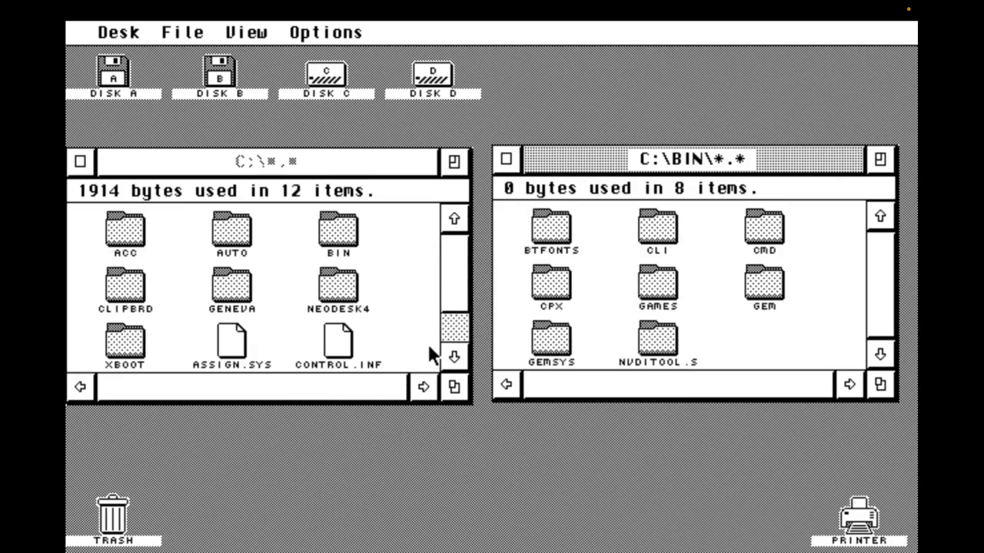
View the folder information for the ACC folder in the root of drive C
{"action": "left_click", "coordinate": [128, 257]}
{"action": "left_click", "coordinate": [128, 258]}
{"action": "key", "text": "ctrl+i"}
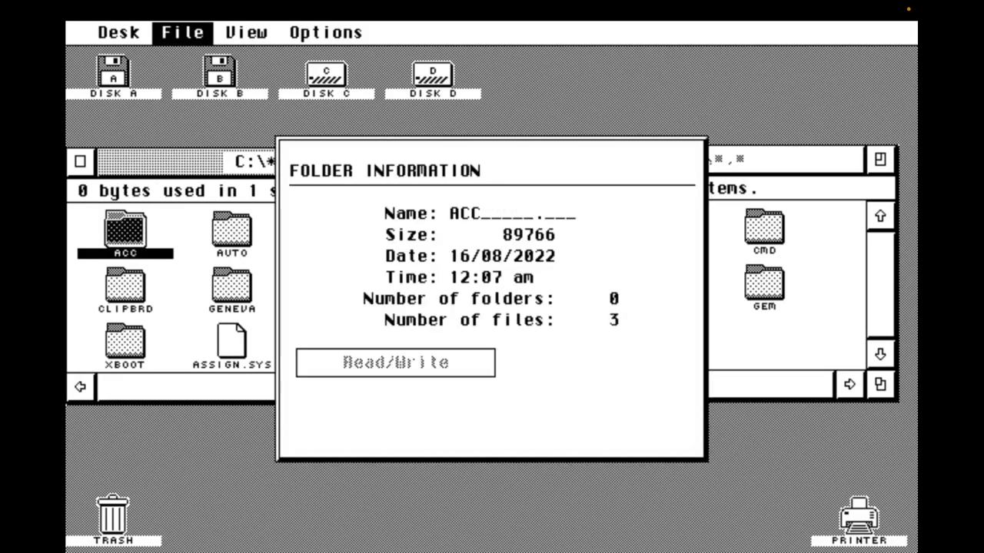
{"action": "left_click", "coordinate": [374, 415]}
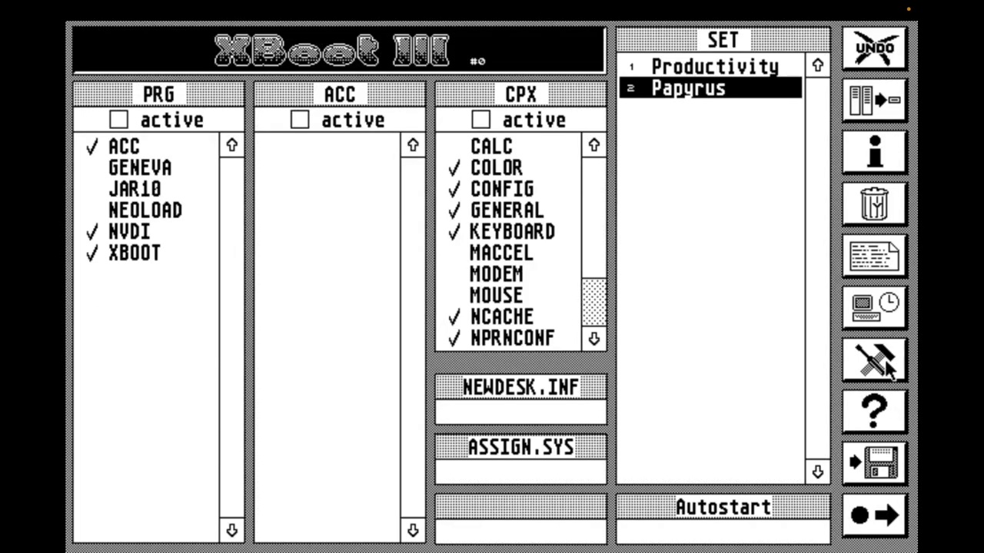
Set the accessories path in the XBoot parameters to the C:\ACCS folder
{"action": "right_click", "coordinate": [773, 338]}
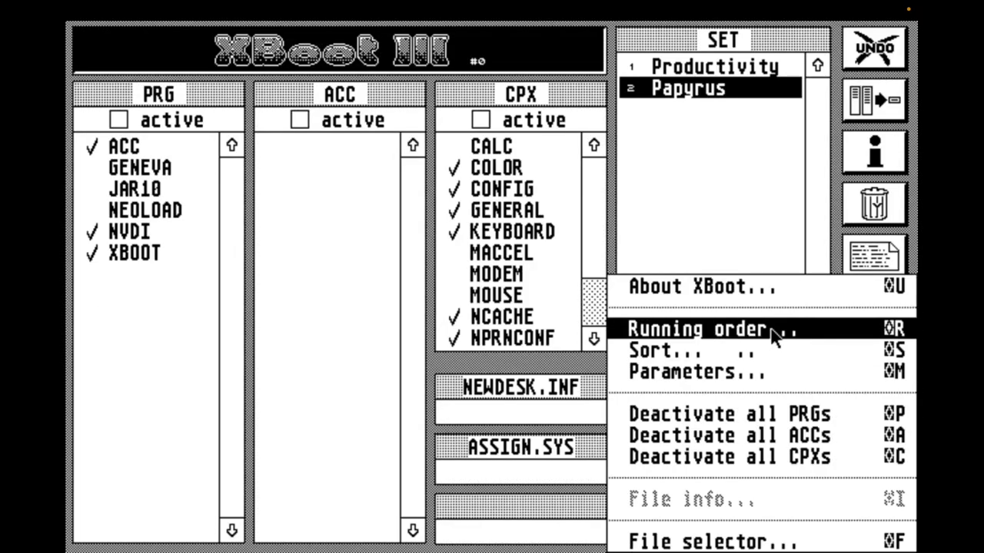
{"action": "left_click", "coordinate": [729, 373]}
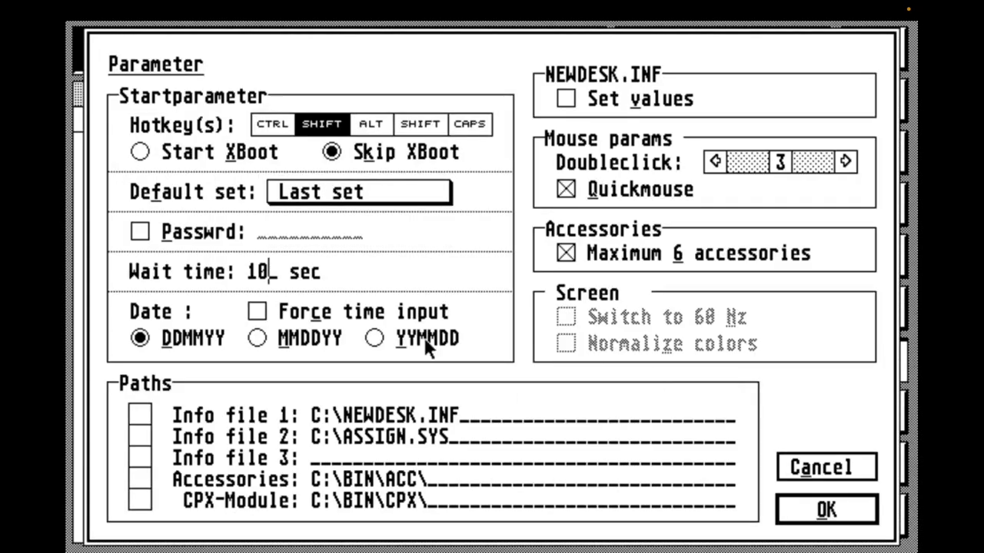
{"action": "left_click", "coordinate": [141, 473]}
{"action": "left_click", "coordinate": [231, 231]}
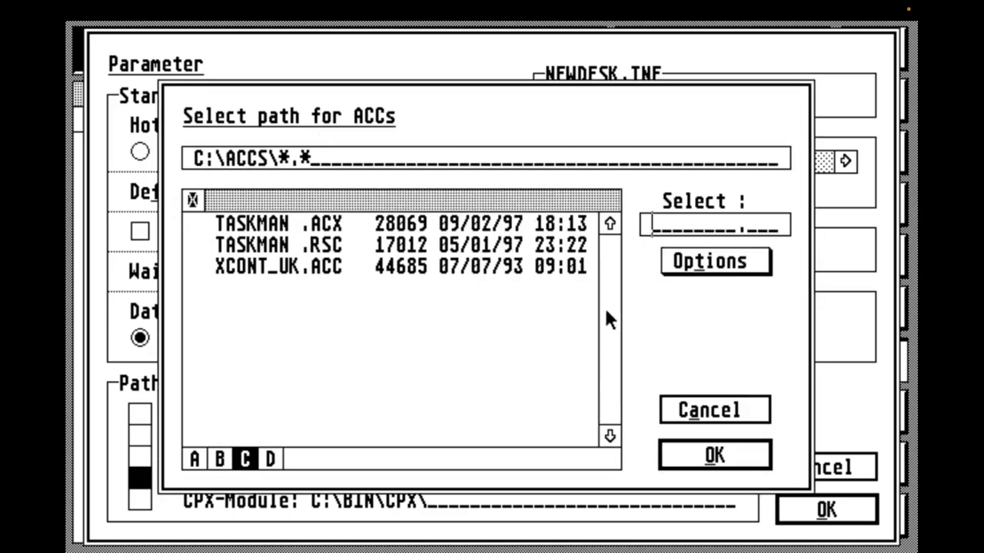
{"action": "left_click", "coordinate": [737, 456]}
{"action": "left_click", "coordinate": [830, 510]}
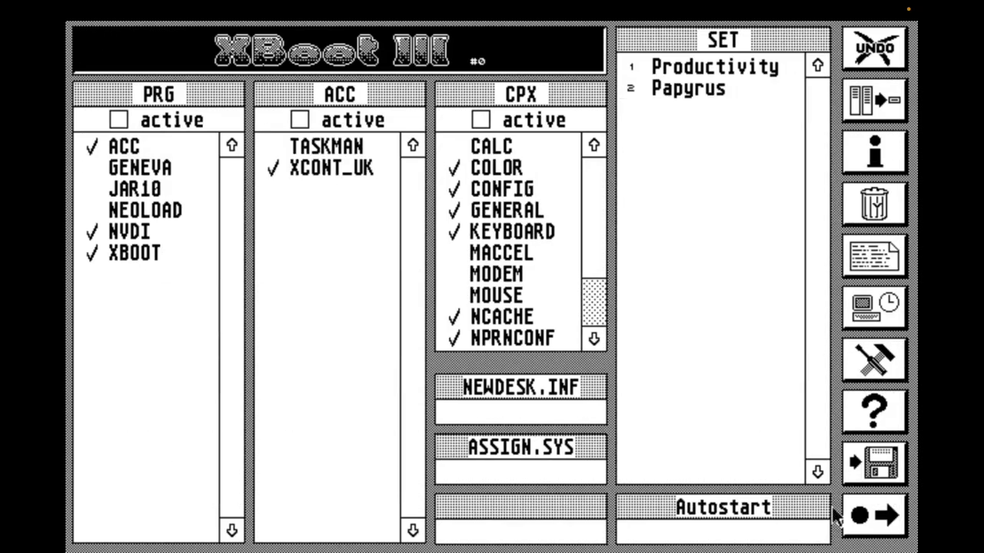
Load the Papyrus set with the TASKMAN and XCONT_UK accessories inactive and save it
{"action": "left_click", "coordinate": [676, 70]}
{"action": "left_click", "coordinate": [678, 92]}
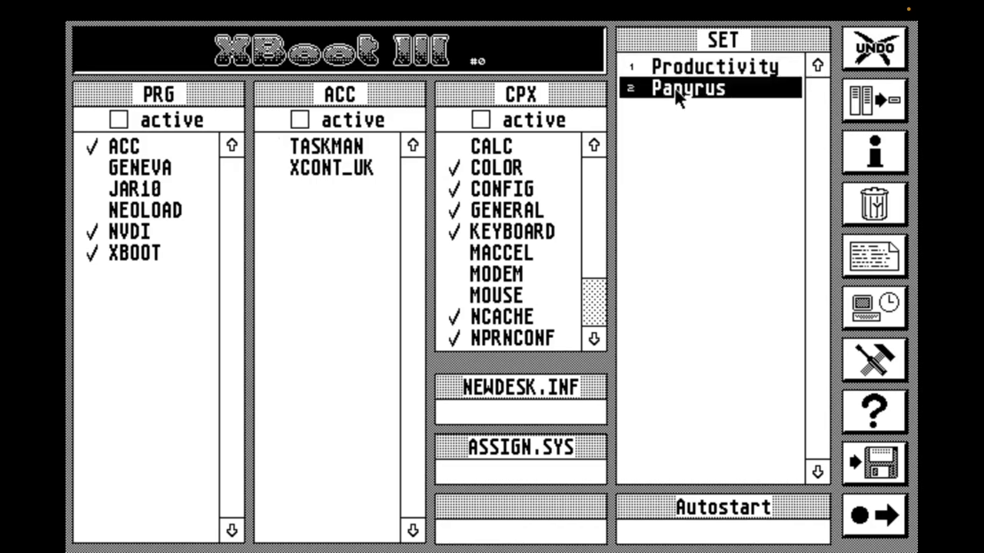
{"action": "left_click", "coordinate": [877, 470]}
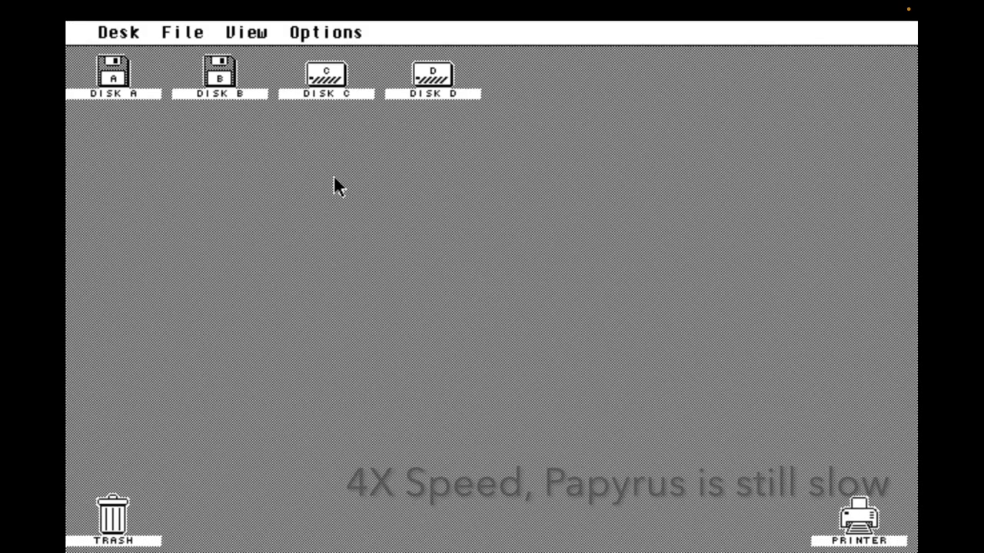
Check the Desk entries for accessories, then launch Papyrus from the PAPYRUS.X folder in C:\BIN\GEM
{"action": "mouse_move", "coordinate": [132, 35]}
{"action": "left_click", "coordinate": [176, 96]}
{"action": "left_click", "coordinate": [334, 154]}
{"action": "double_click", "coordinate": [326, 74]}
{"action": "double_click", "coordinate": [358, 228]}
{"action": "double_click", "coordinate": [362, 229]}
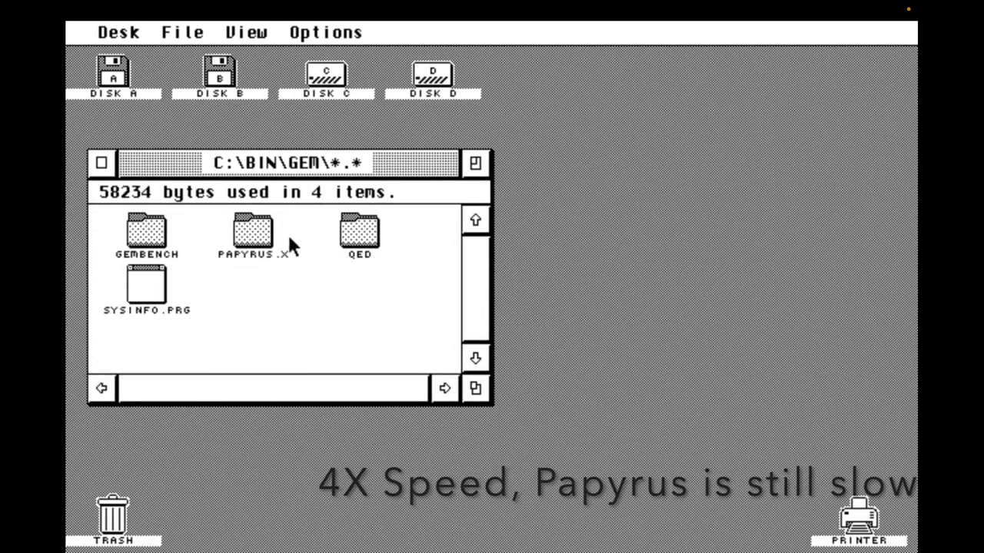
{"action": "double_click", "coordinate": [257, 235]}
{"action": "double_click", "coordinate": [259, 279]}
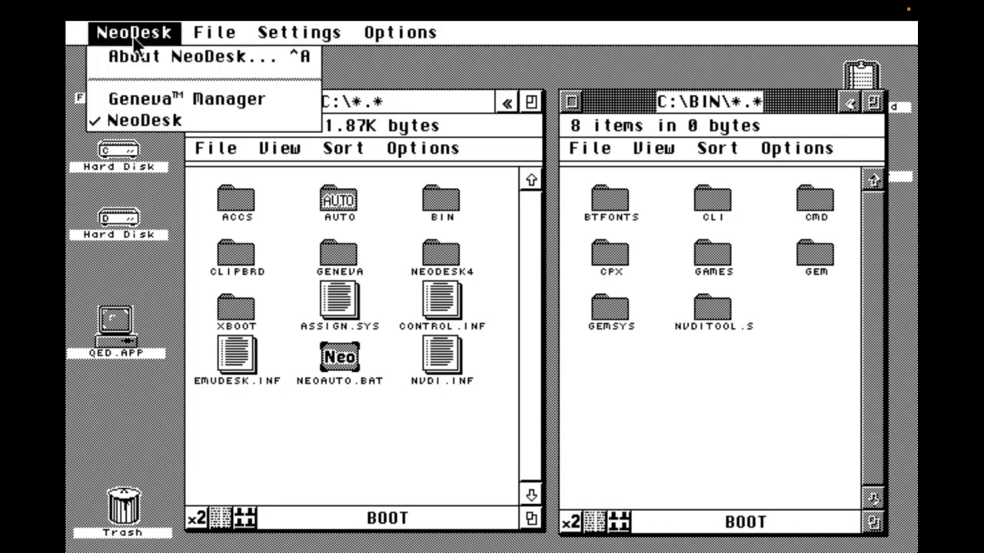
Open GEM.CNF from C:\GENEVA in QED and edit its ACCPATH line to use the ACCS folder name
{"action": "left_click", "coordinate": [115, 40]}
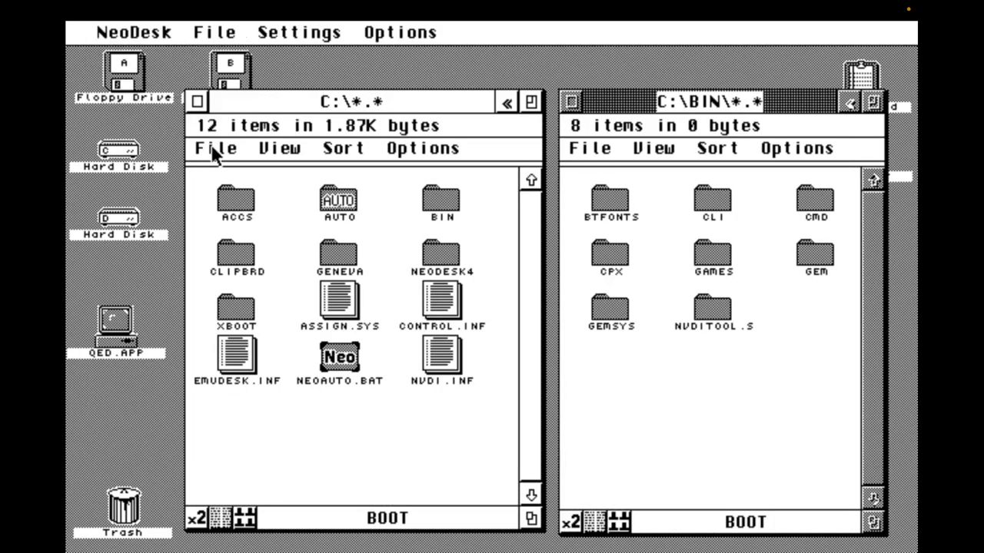
{"action": "double_click", "coordinate": [339, 254]}
{"action": "left_click_drag", "start_coordinate": [237, 247], "coordinate": [128, 329]}
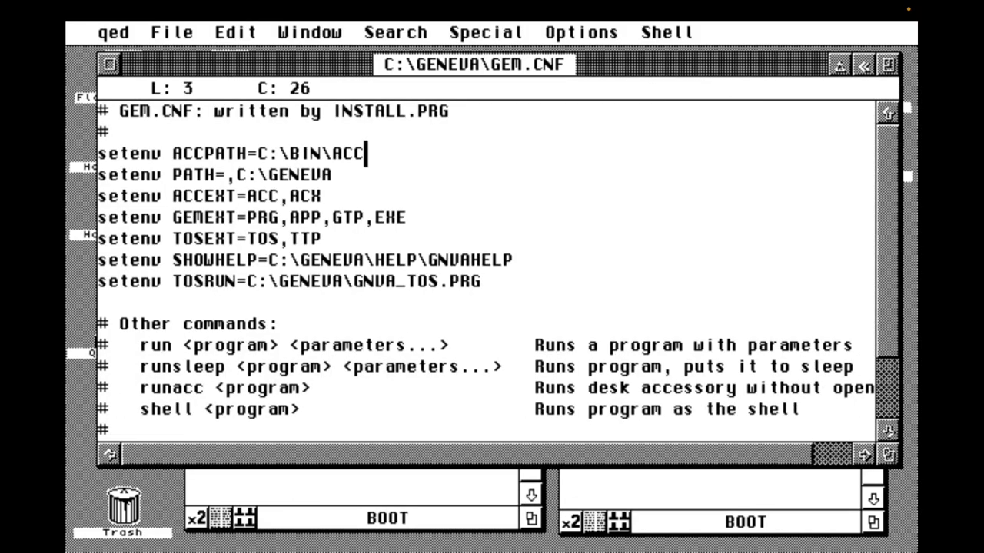
{"action": "type", "text": "S"}
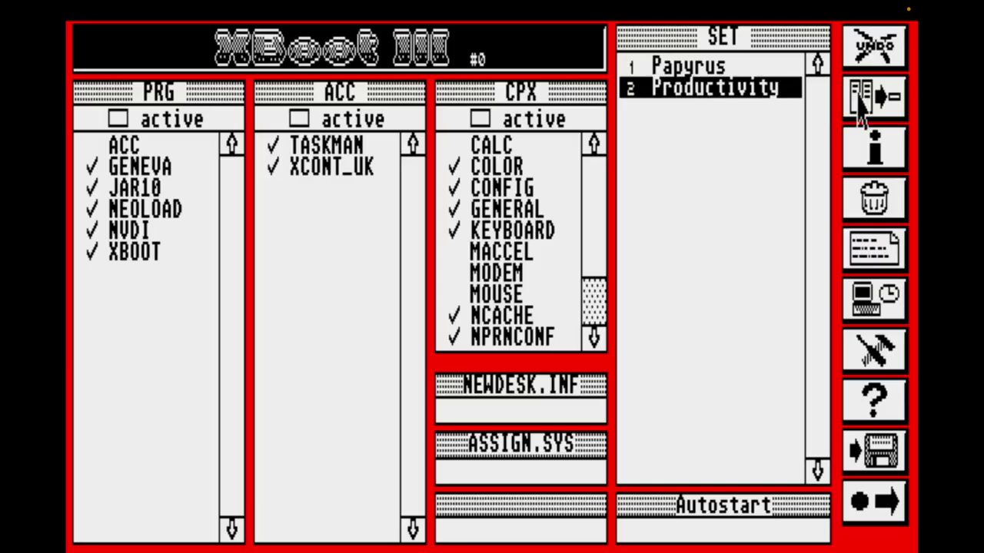
Create an XBoot set named Games with only the XBOOT program and no accessories active, then save it and boot
{"action": "left_click", "coordinate": [862, 108]}
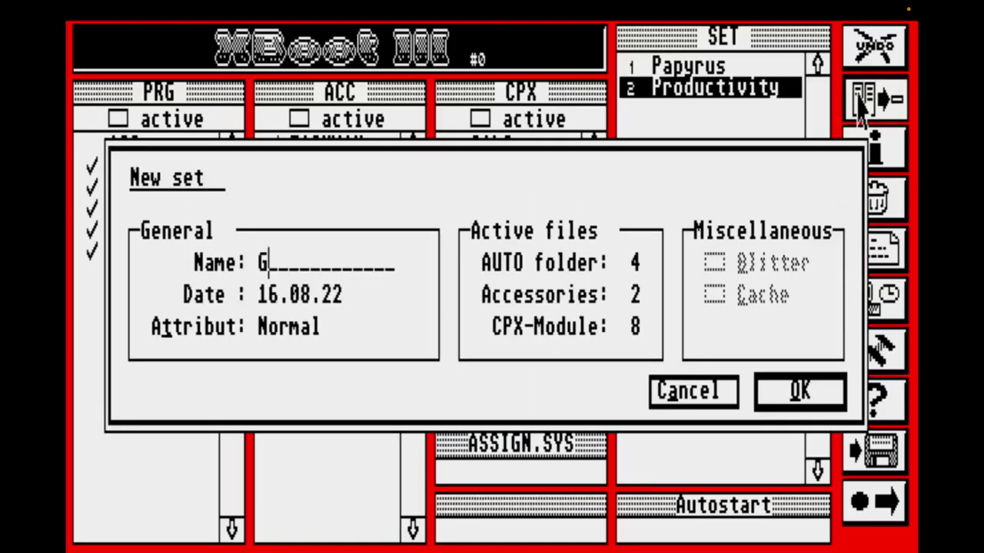
{"action": "type", "text": "Games"}
{"action": "key", "text": "Return"}
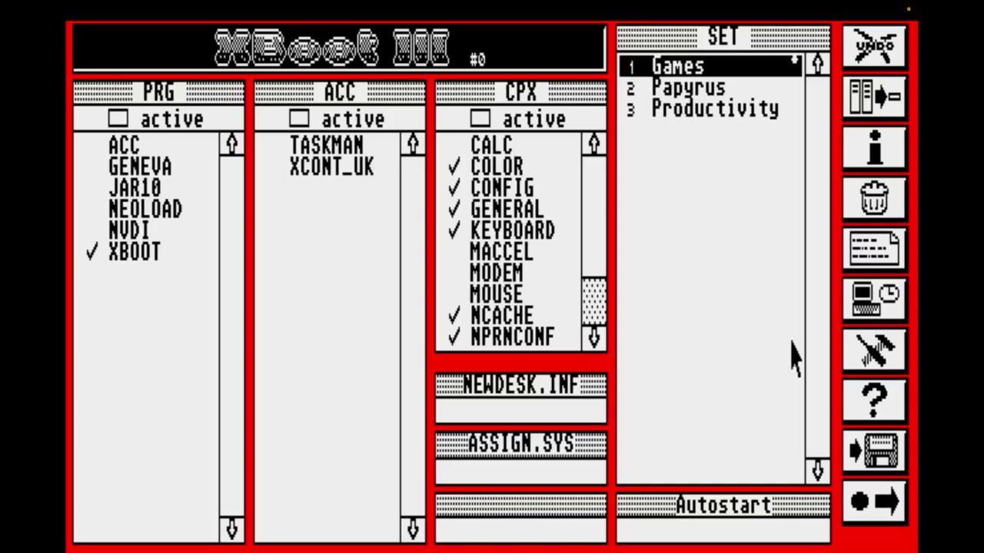
{"action": "left_click", "coordinate": [874, 455]}
{"action": "left_click", "coordinate": [862, 511]}
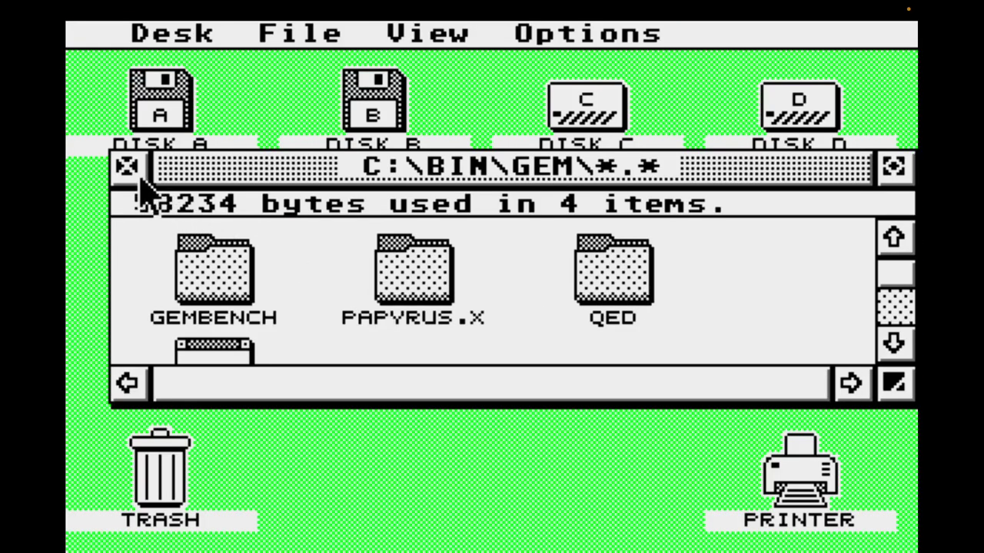
Open the GAMES folder in C:\BIN and launch Jet Set Willy
{"action": "left_click", "coordinate": [139, 176]}
{"action": "left_click", "coordinate": [895, 343]}
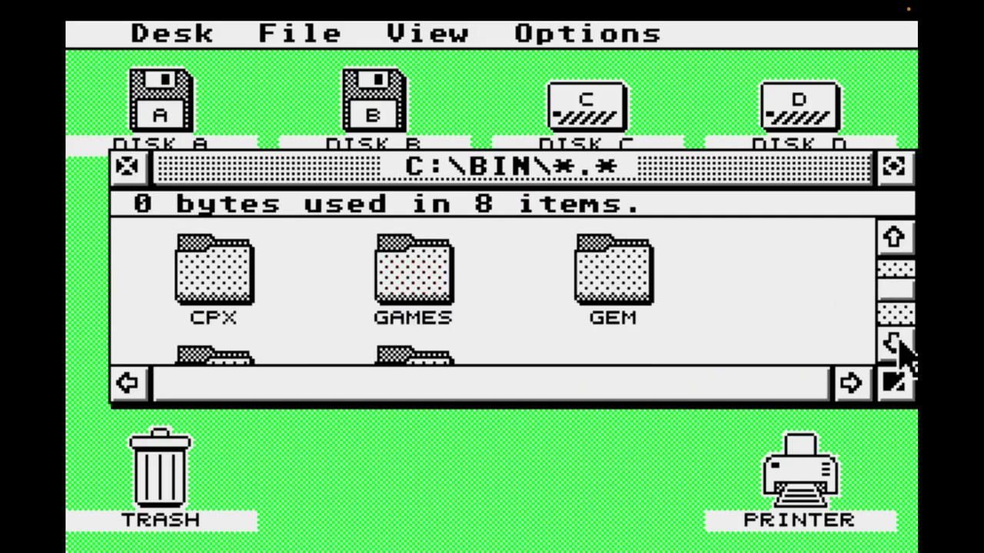
{"action": "double_click", "coordinate": [429, 315]}
{"action": "double_click", "coordinate": [428, 316]}
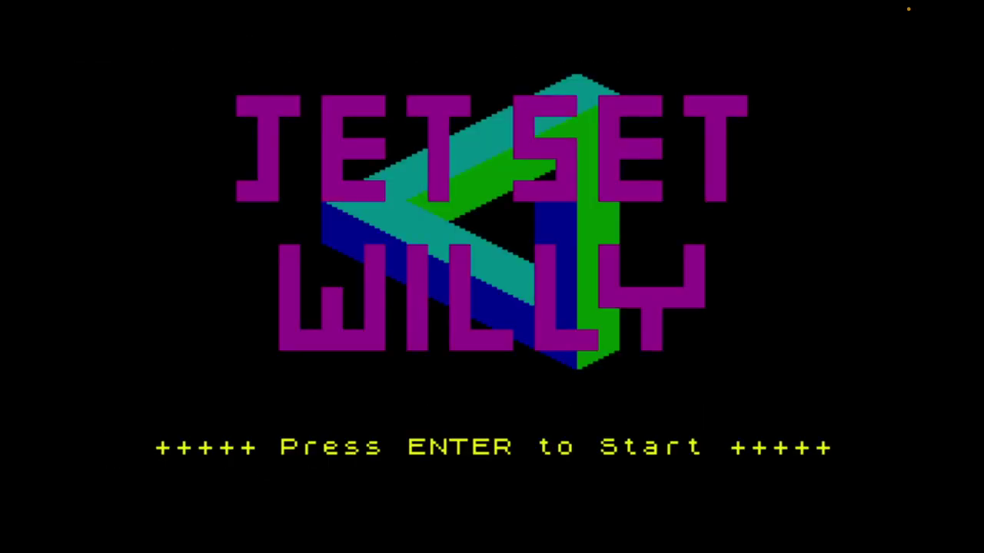
Start a Jet Set Willy game, walk the character left and make him jump
{"action": "key", "text": "Return"}
{"action": "key", "text": "Left"}
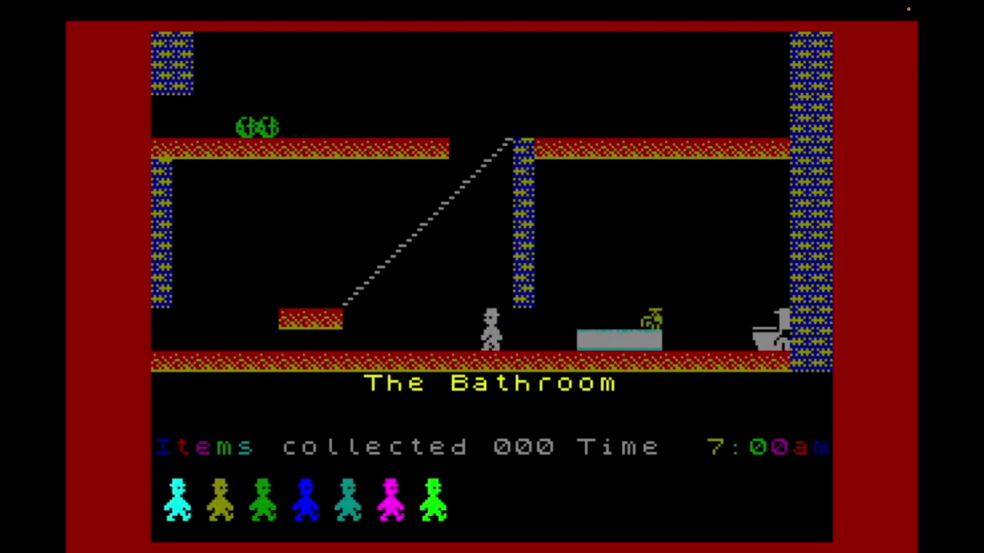
{"action": "key", "text": "space"}
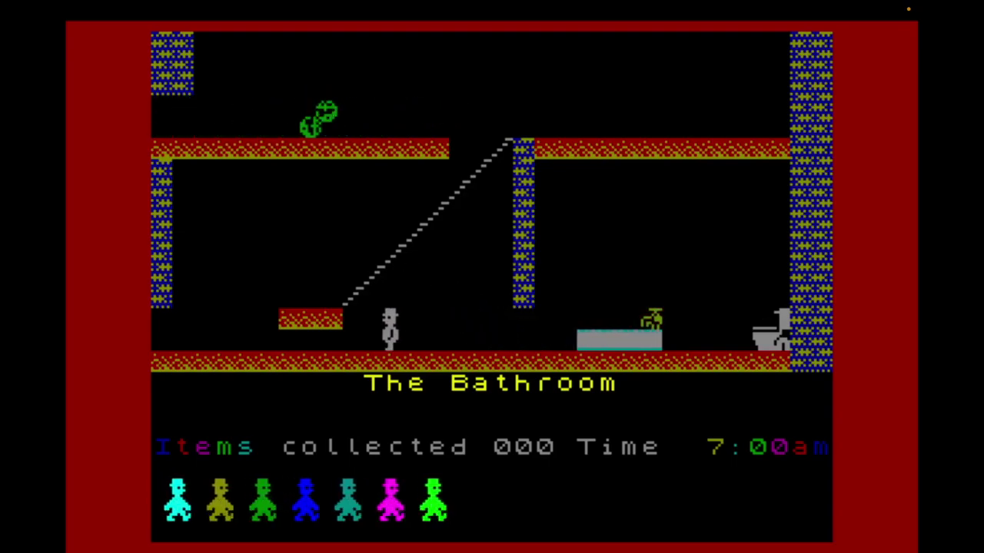